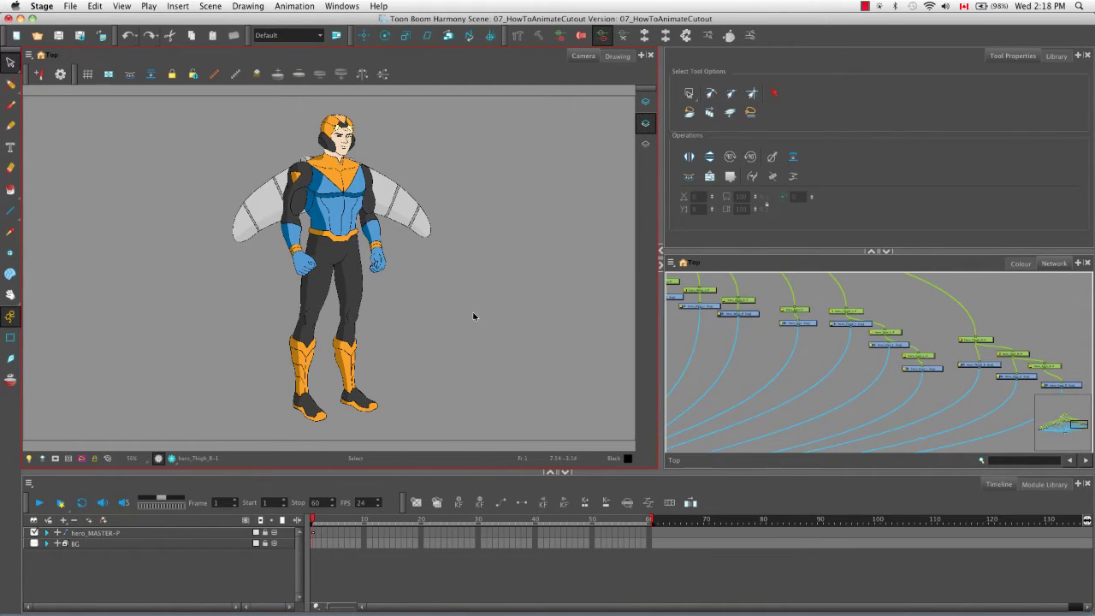
- Activate the Transform tool and check the layers nested under hero_MASTER-P
key(shift+t)
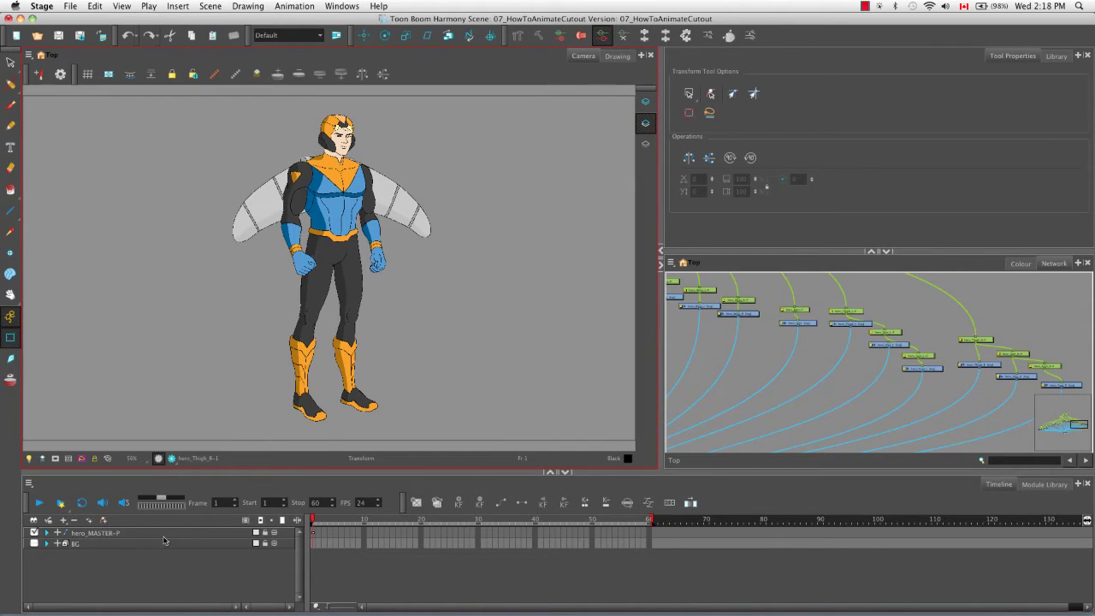
click(47, 532)
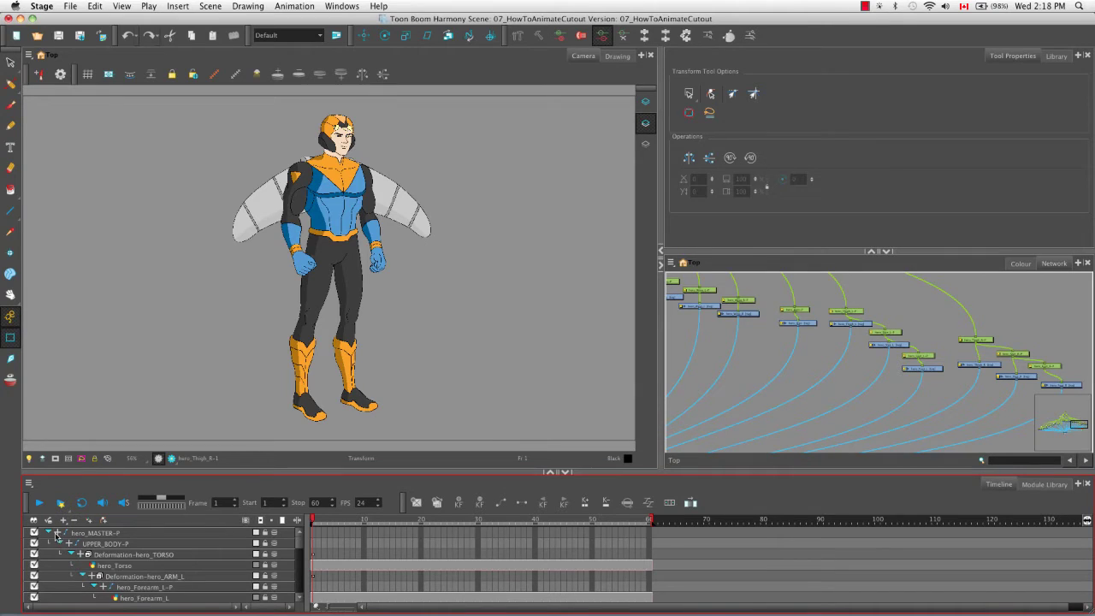
click(48, 532)
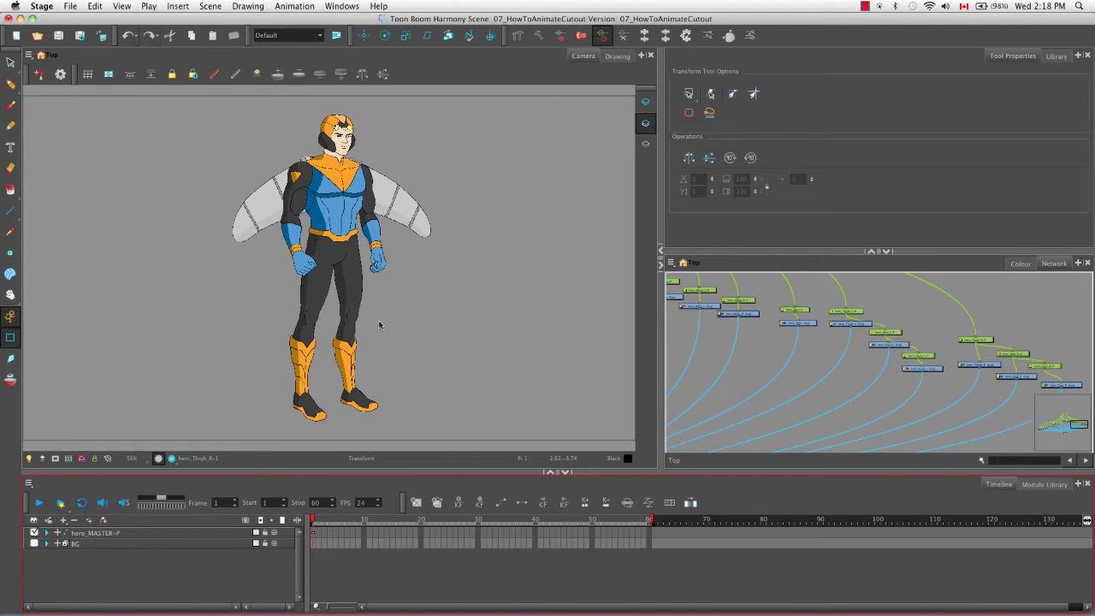
- At frame 1, extend the right foot selection up to the thigh peg and rotate the whole right leg slightly inward
click(372, 392)
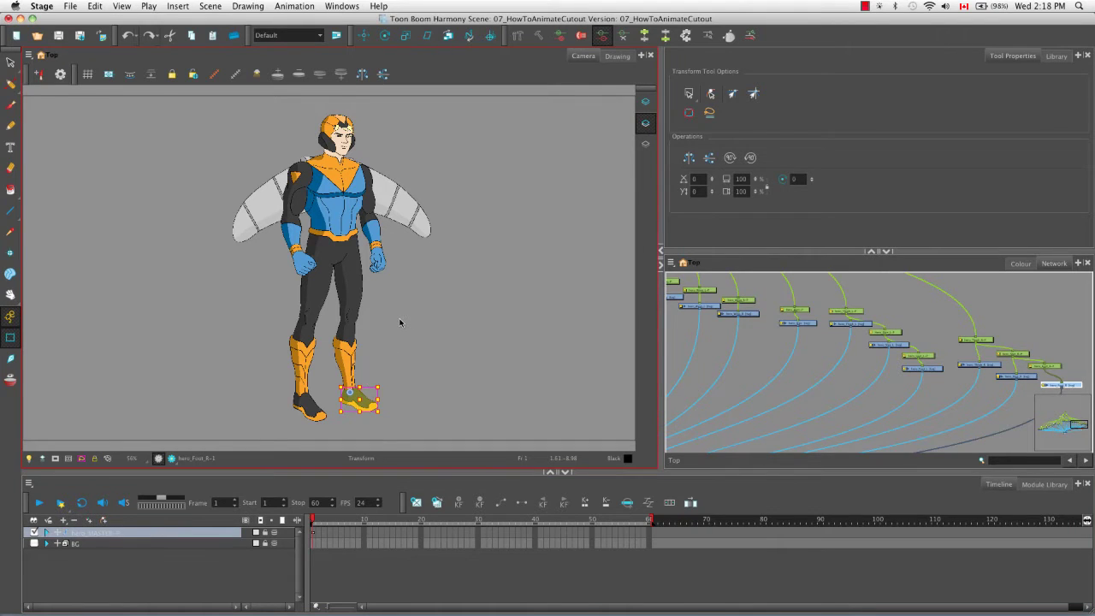
key(b)
key(b)
drag(387, 408, 350, 392)
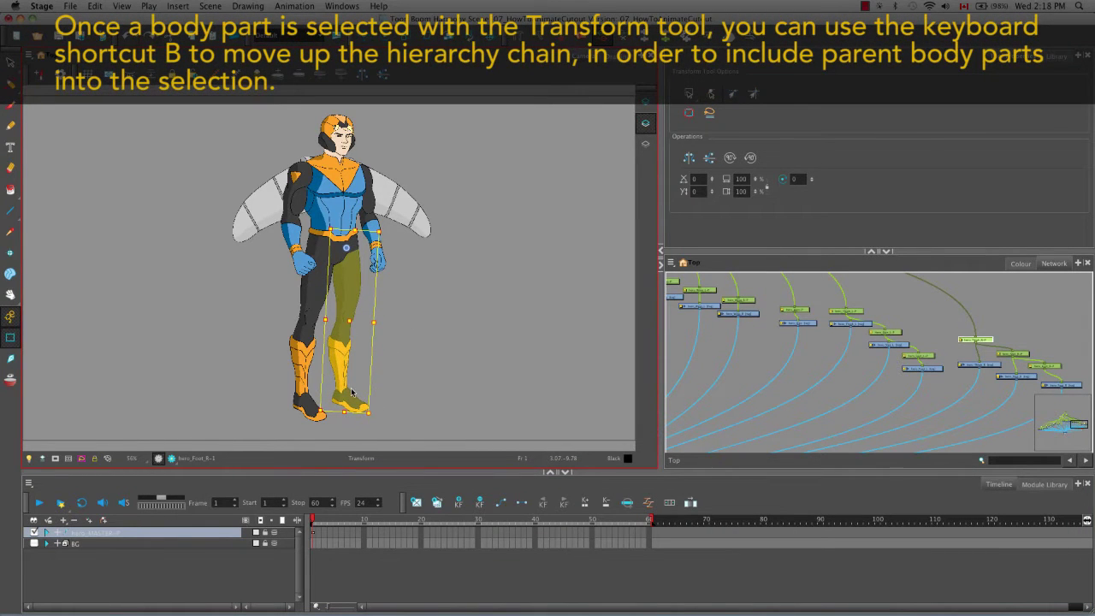
- Extend the left foot selection up to its thigh peg, rotate the whole left leg slightly toward the right leg, and clear the selection
click(308, 409)
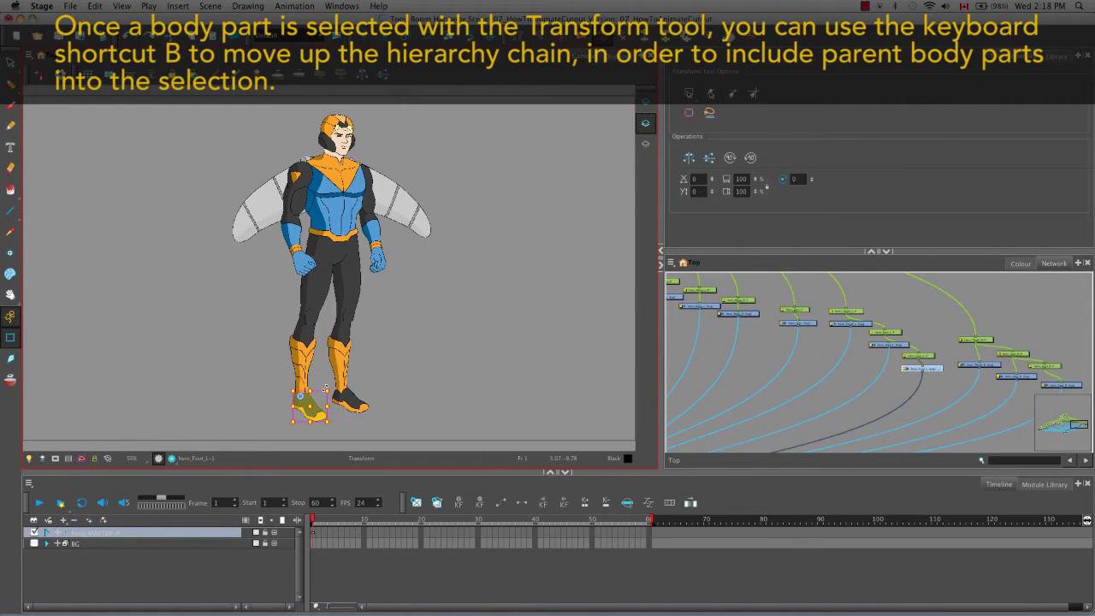
key(b)
key(b)
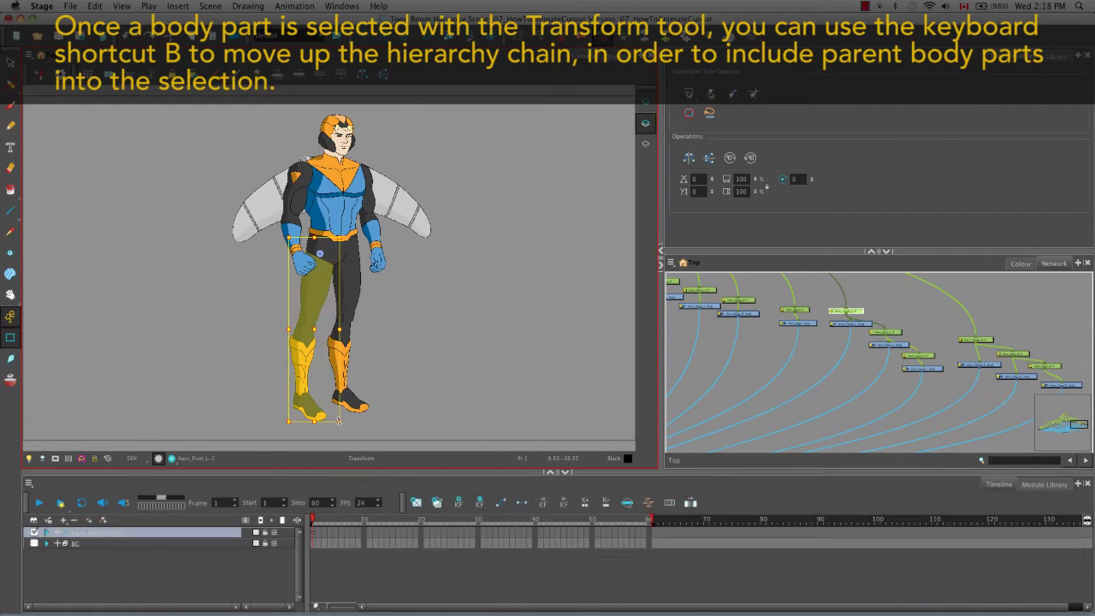
drag(345, 423, 364, 421)
click(441, 373)
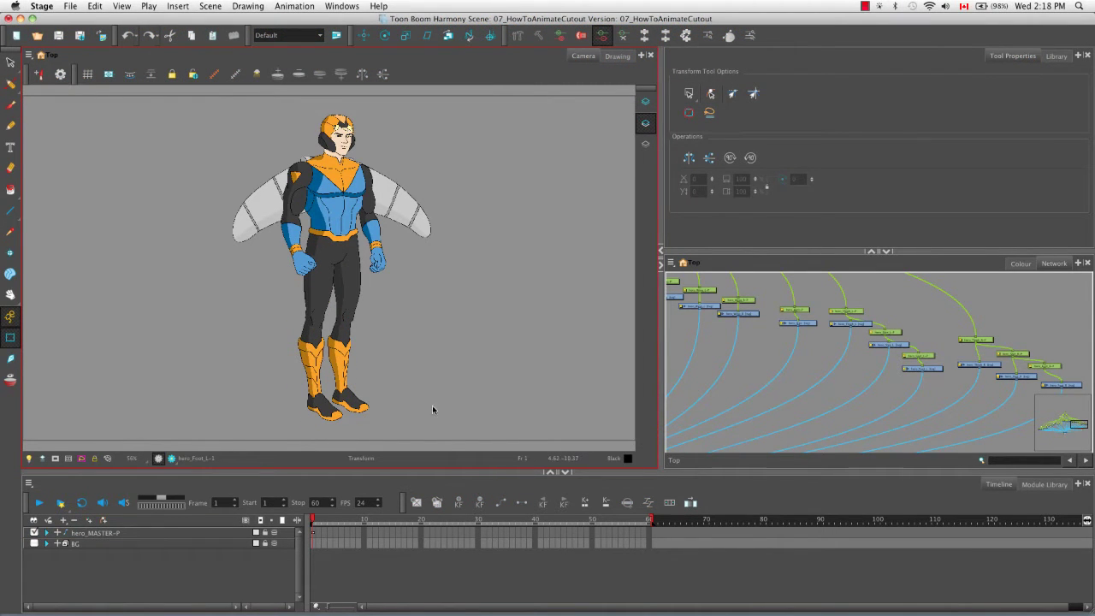
- Move to frame 10 and turn on the onion skin
drag(315, 522, 365, 520)
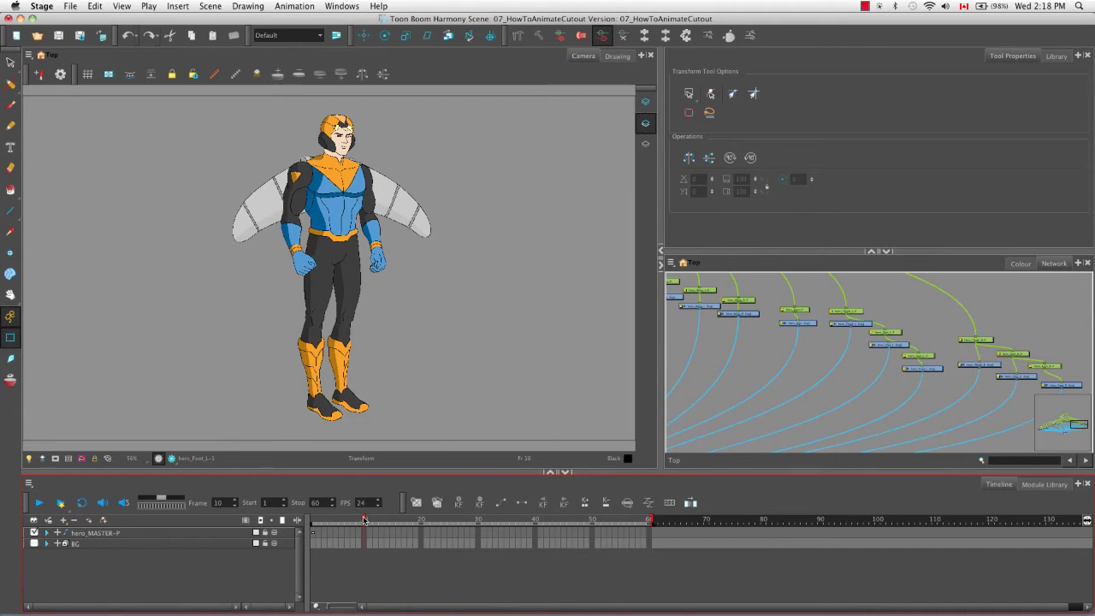
click(10, 381)
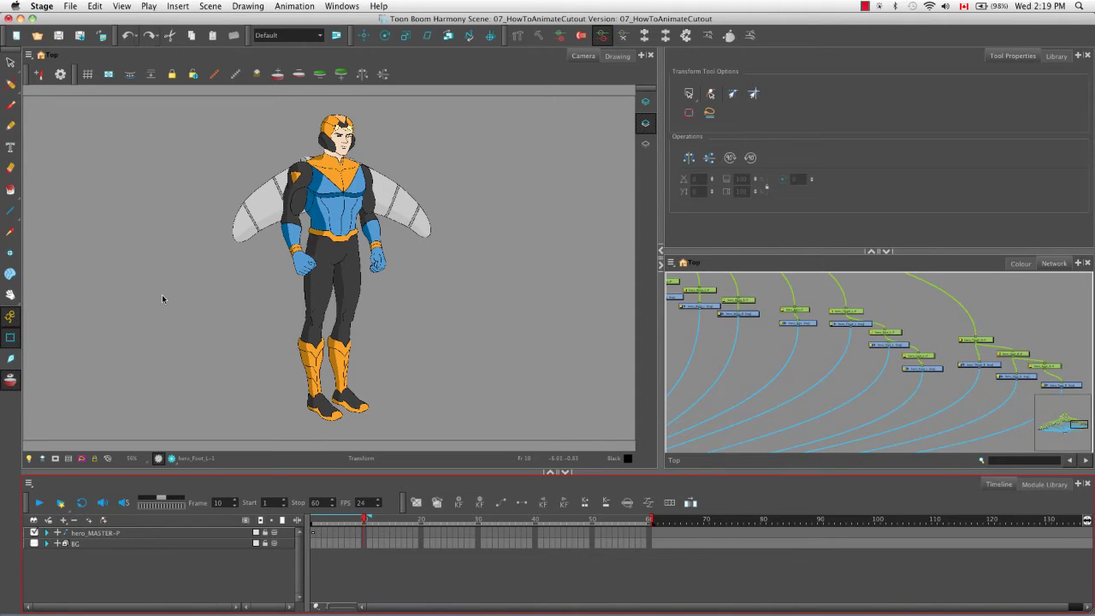
- At frame 10, select the right leg from the foot up to the thigh peg and rotate it forward into a raised step
click(350, 399)
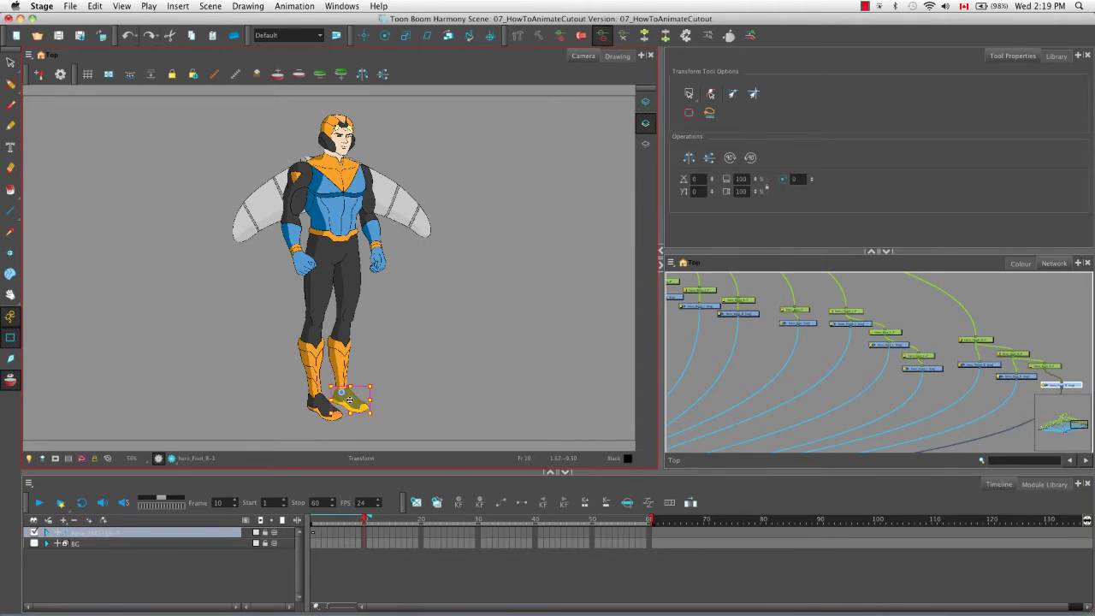
key(b)
key(b)
key(b)
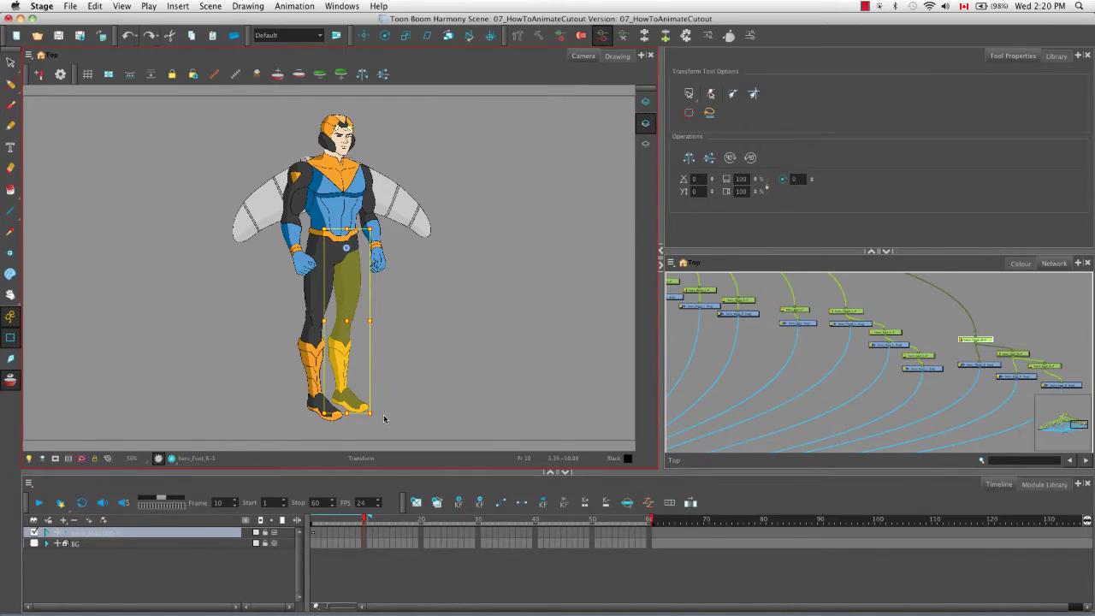
drag(380, 417, 439, 409)
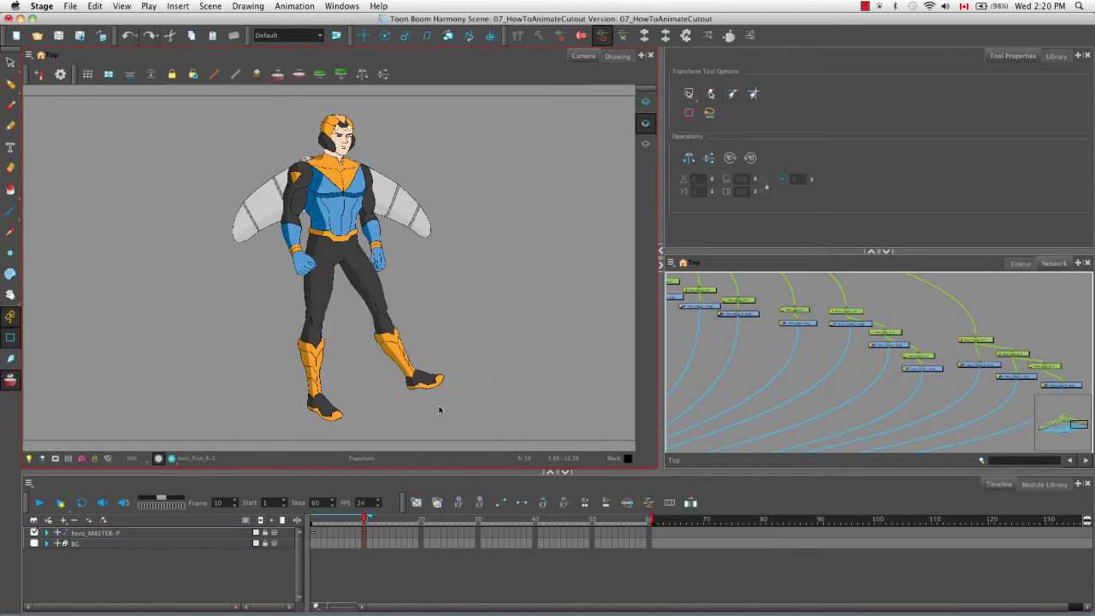
- Rotate the right shin slightly back down, tilt the right foot's toes upward, and clear the selection
key(shift+b)
drag(451, 299, 449, 318)
click(411, 385)
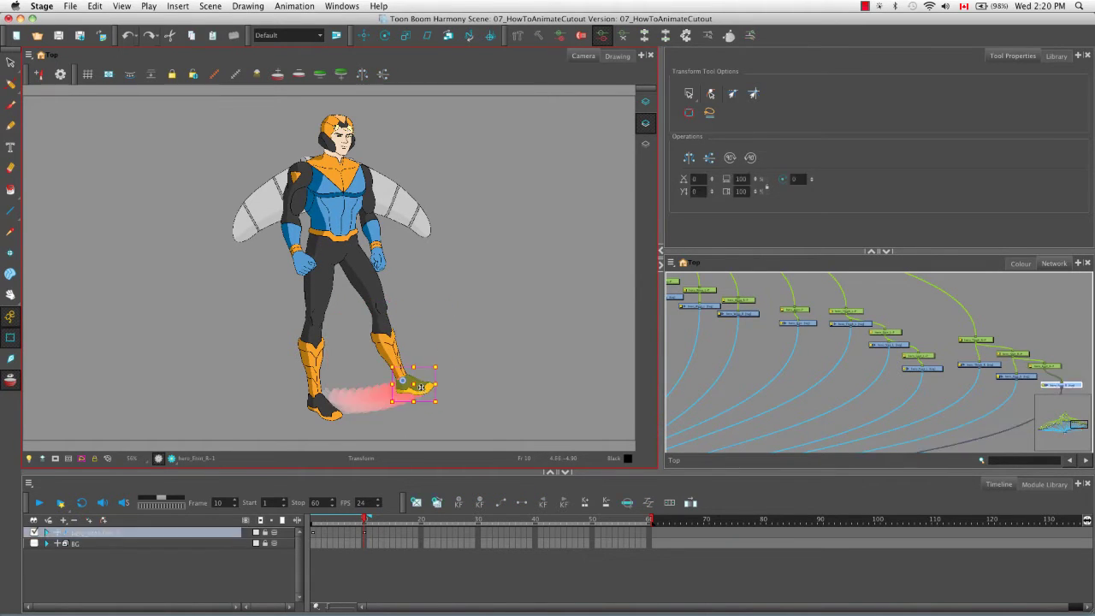
drag(446, 363, 442, 351)
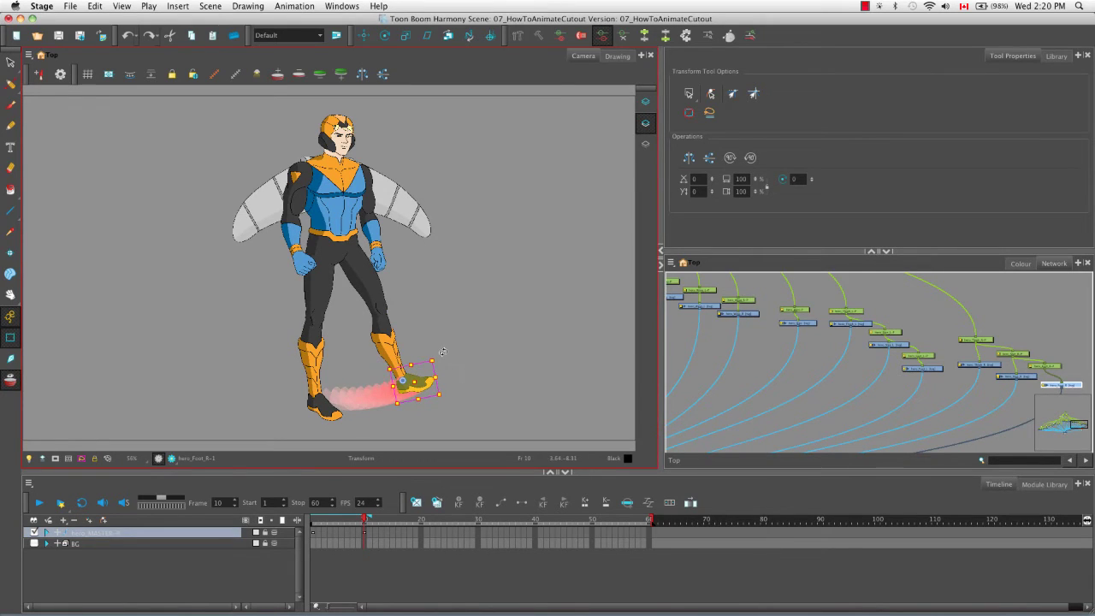
click(464, 410)
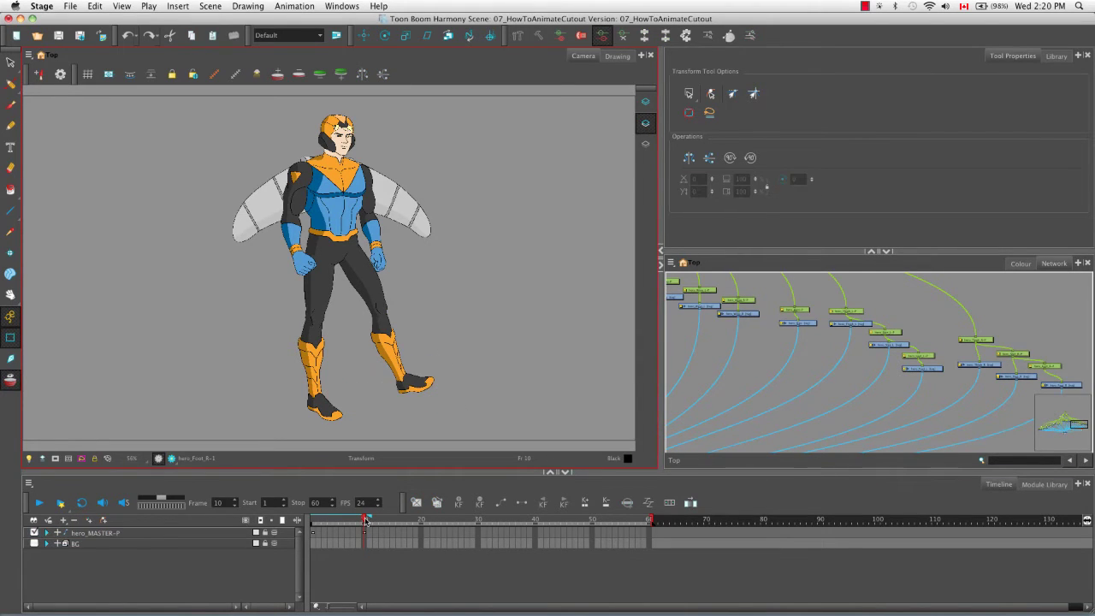
- Select the right leg up to the thigh peg and limit the onion skin to the frames before frame 10
mouse_move(366, 518)
mouse_down()
mouse_move(313, 511)
mouse_move(364, 520)
mouse_up()
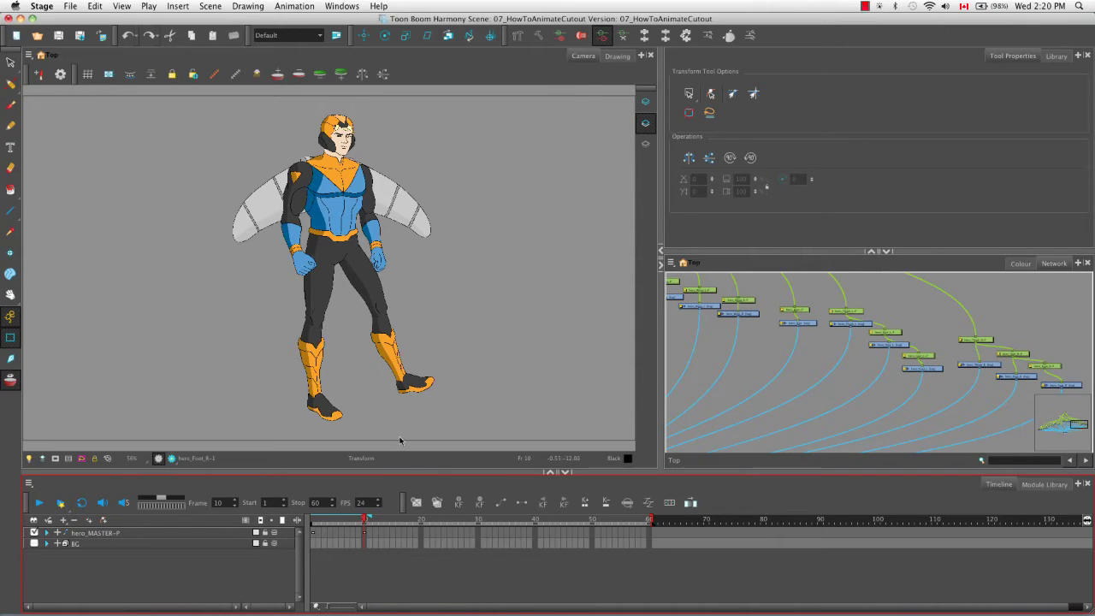
click(423, 388)
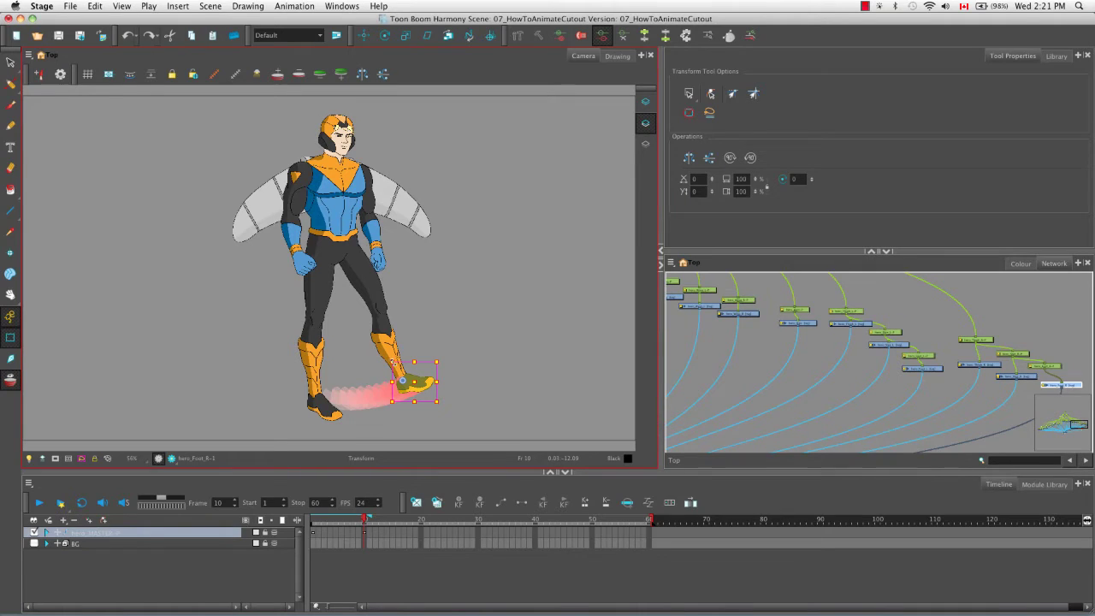
key(b)
key(b)
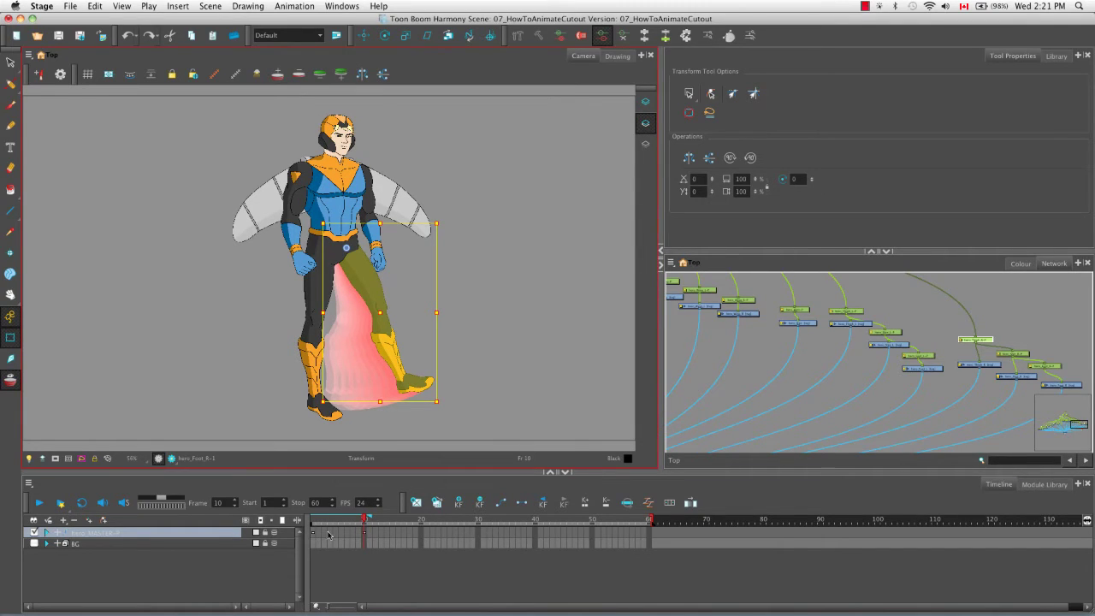
click(369, 519)
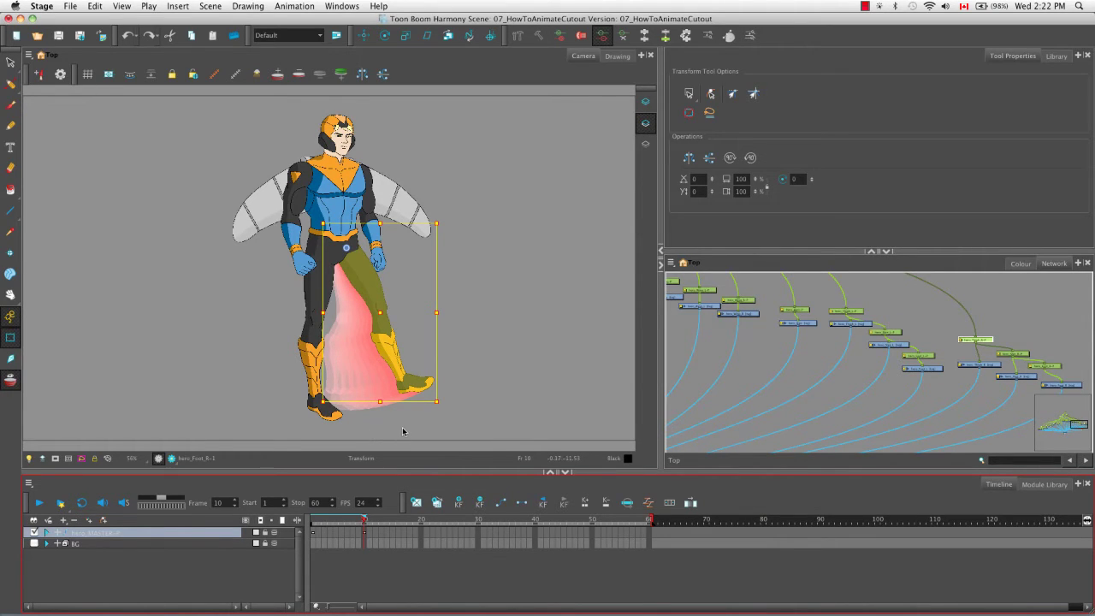
- Step the selection from the right foot drawing up through its foot, shin and thigh pegs to examine the leg hierarchy
click(445, 391)
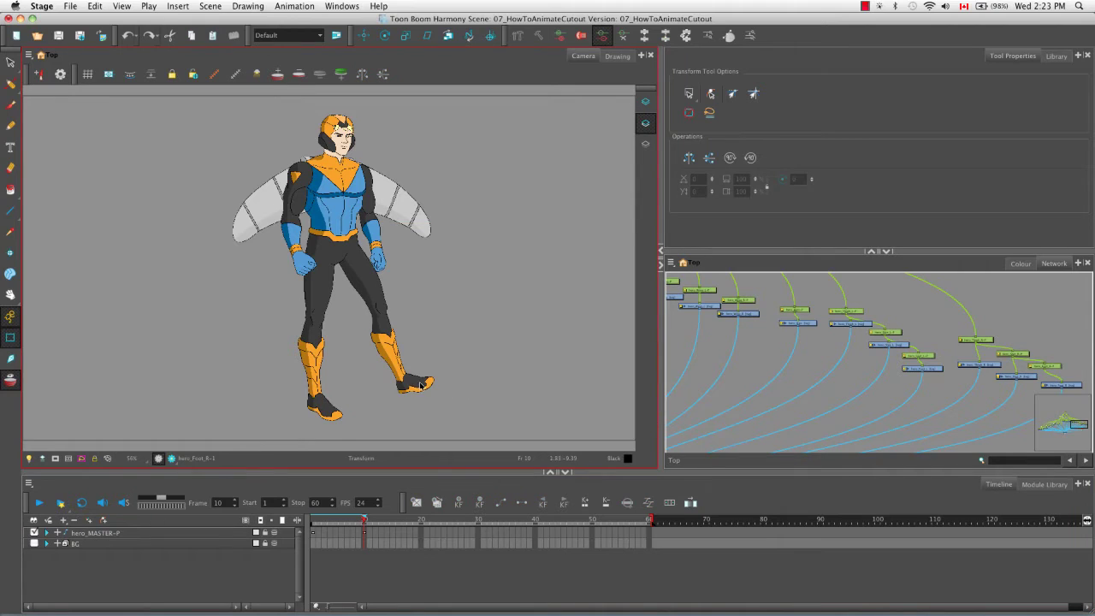
click(420, 386)
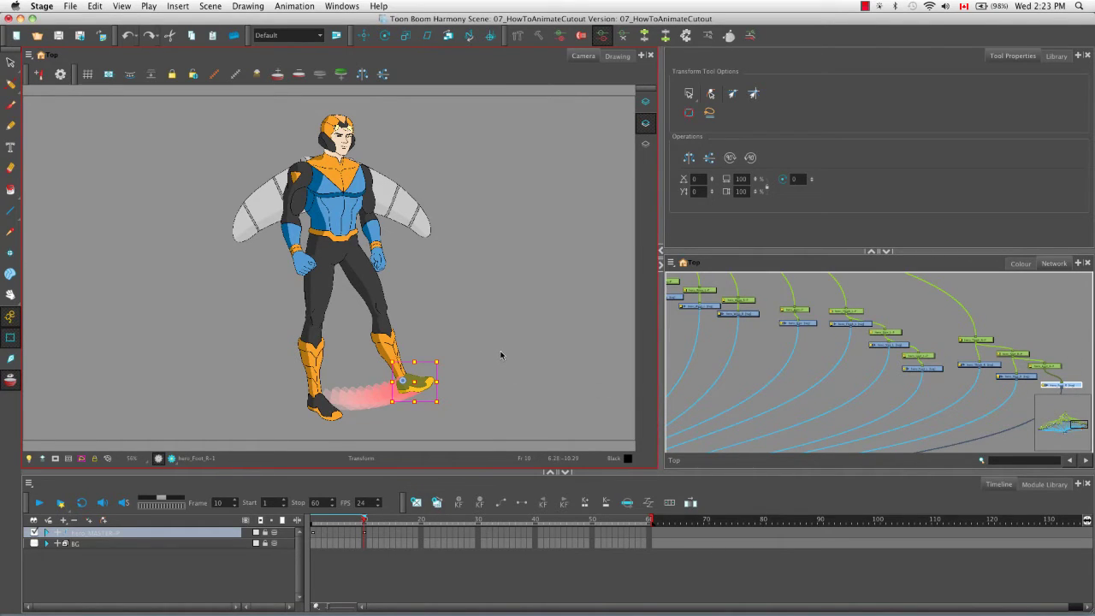
key(b)
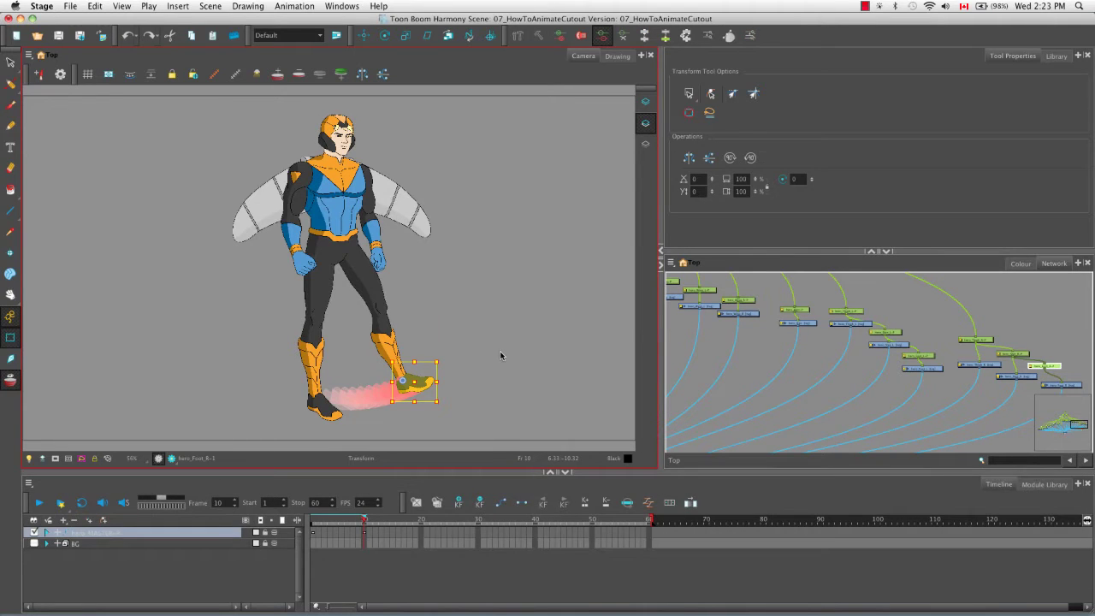
key(b)
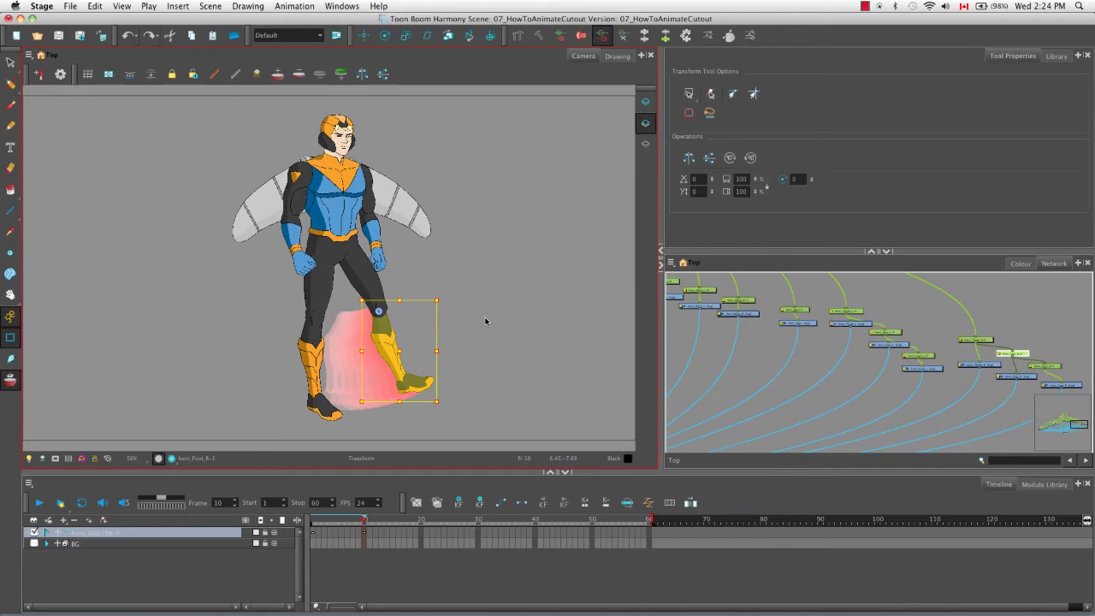
key(b)
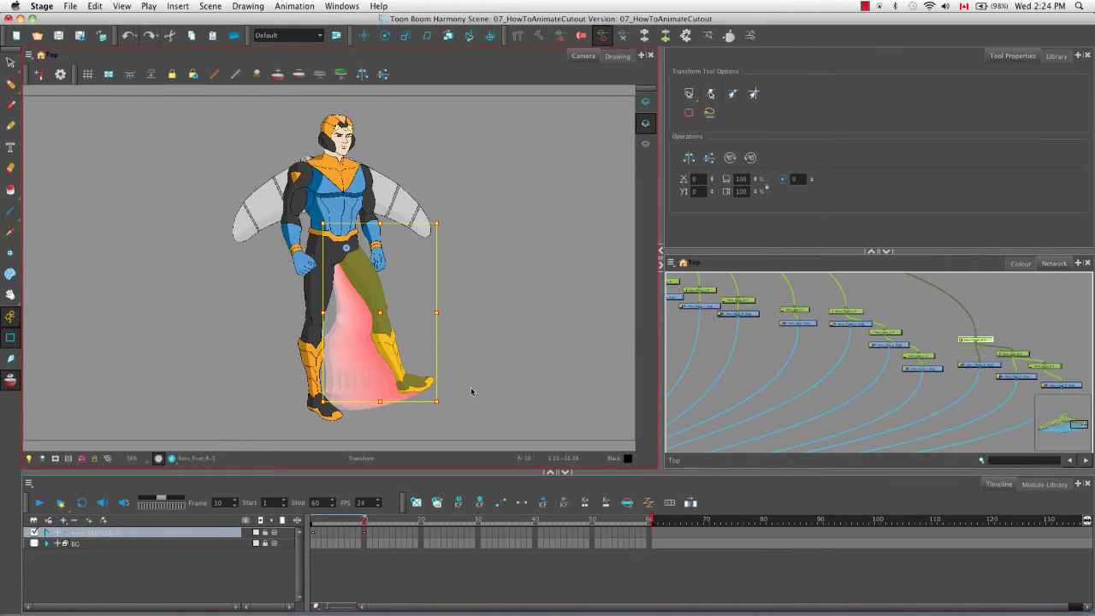
click(498, 366)
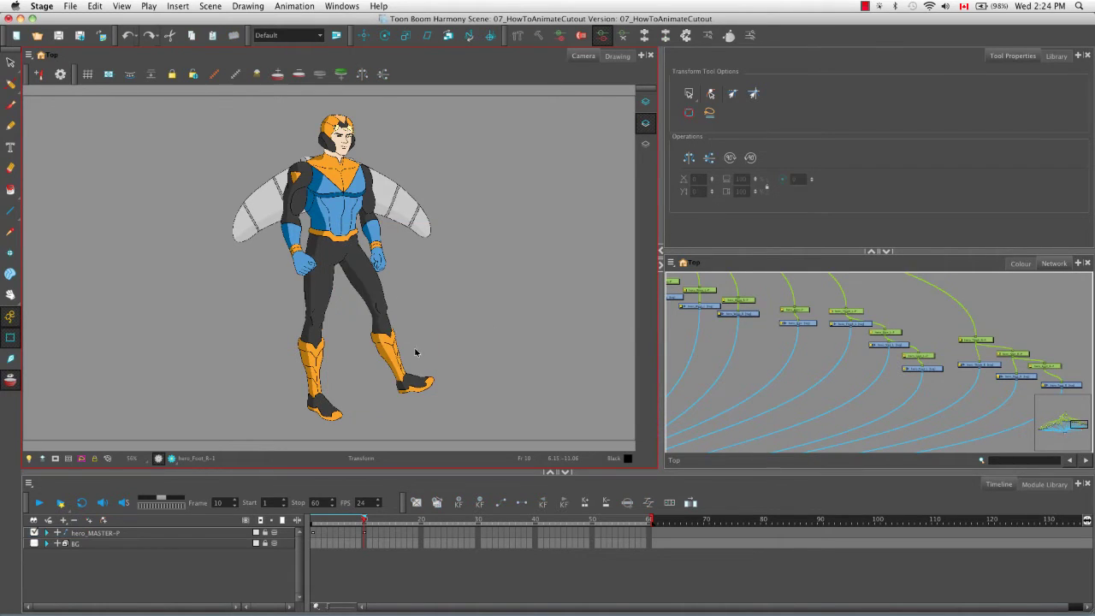
- Select the right foot, shin and thigh drawings together, rotate the leg higher, nudge it into the hip, and deselect it
click(415, 387)
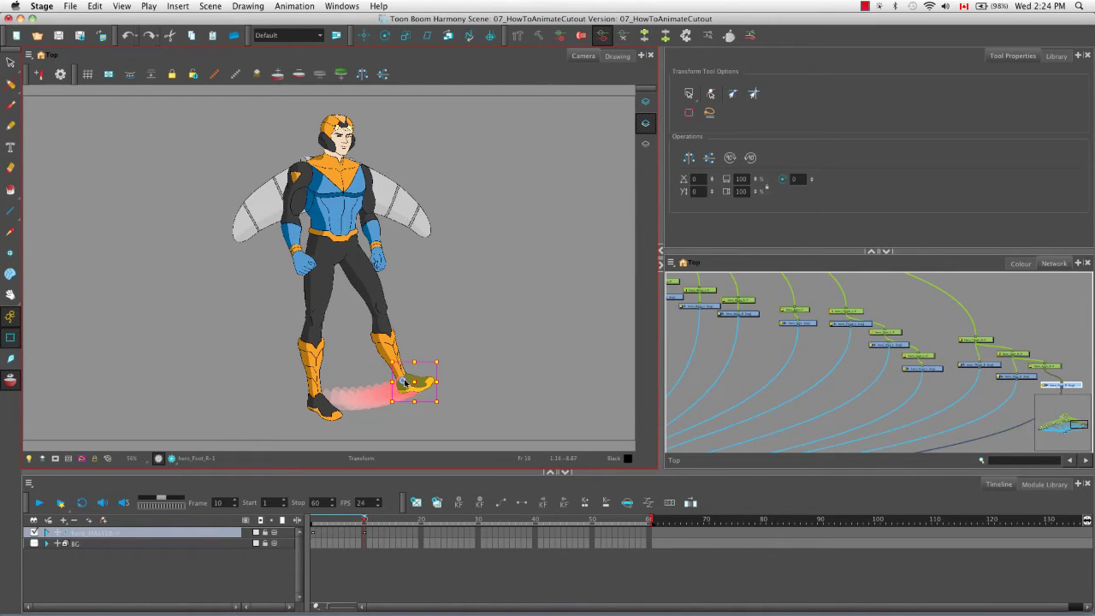
key(b)
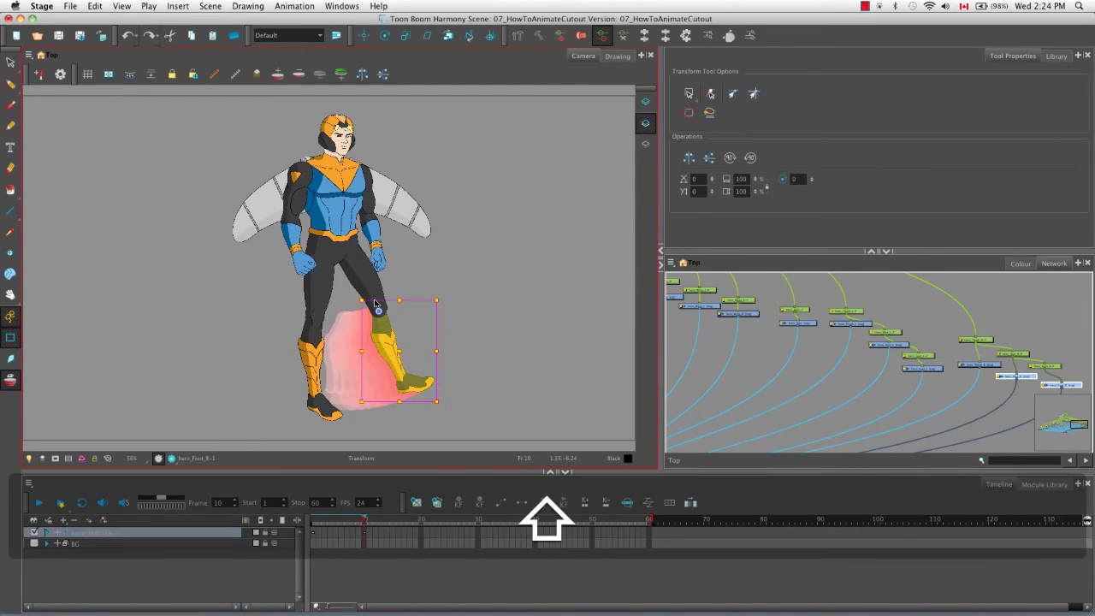
key(b)
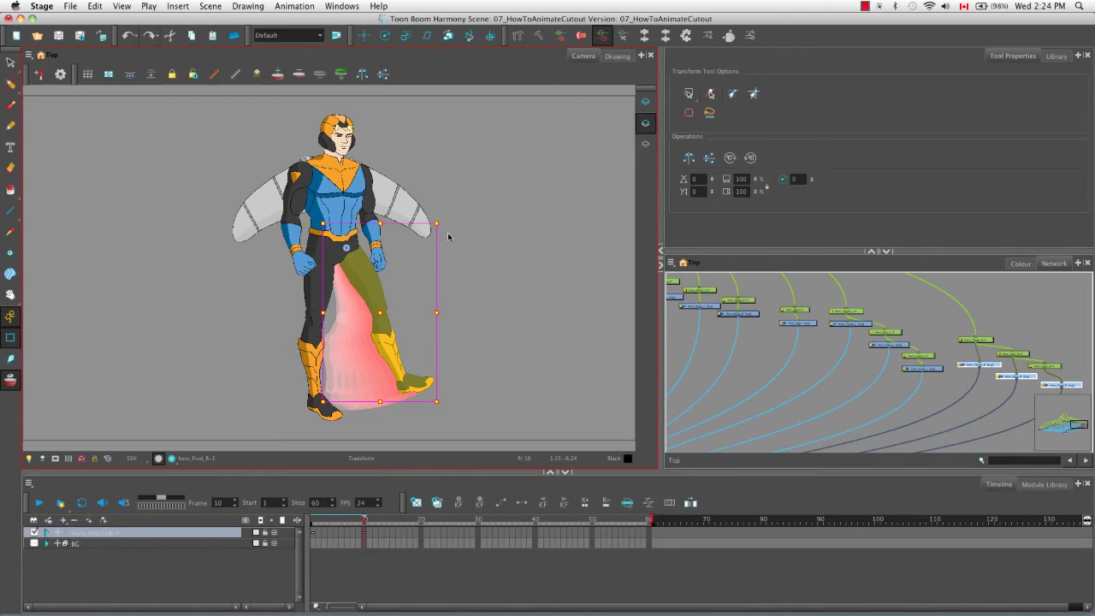
drag(446, 221, 425, 182)
drag(374, 275, 371, 279)
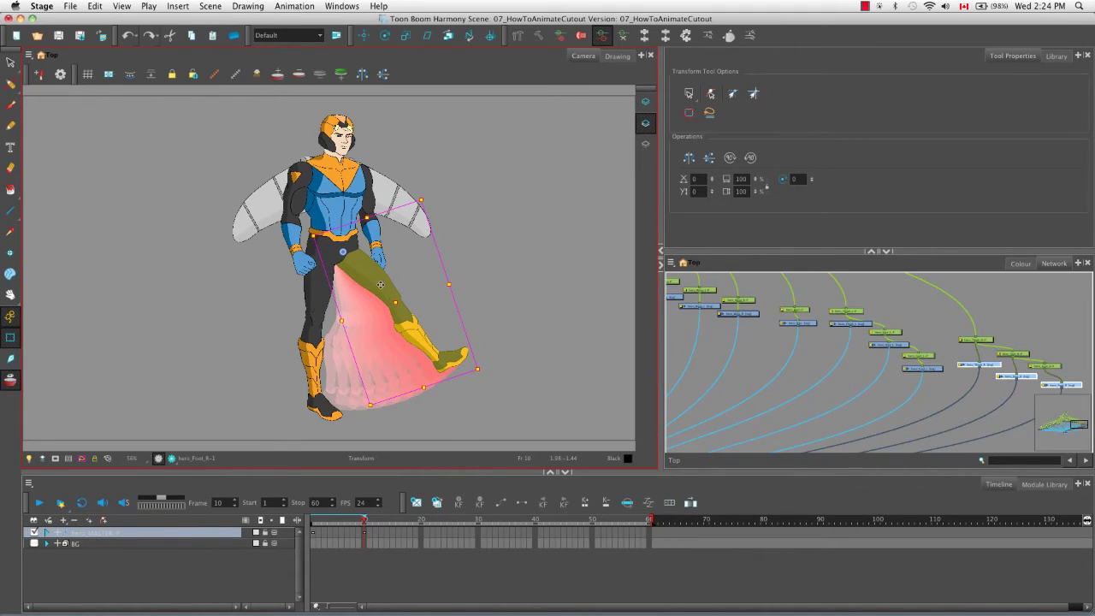
click(511, 333)
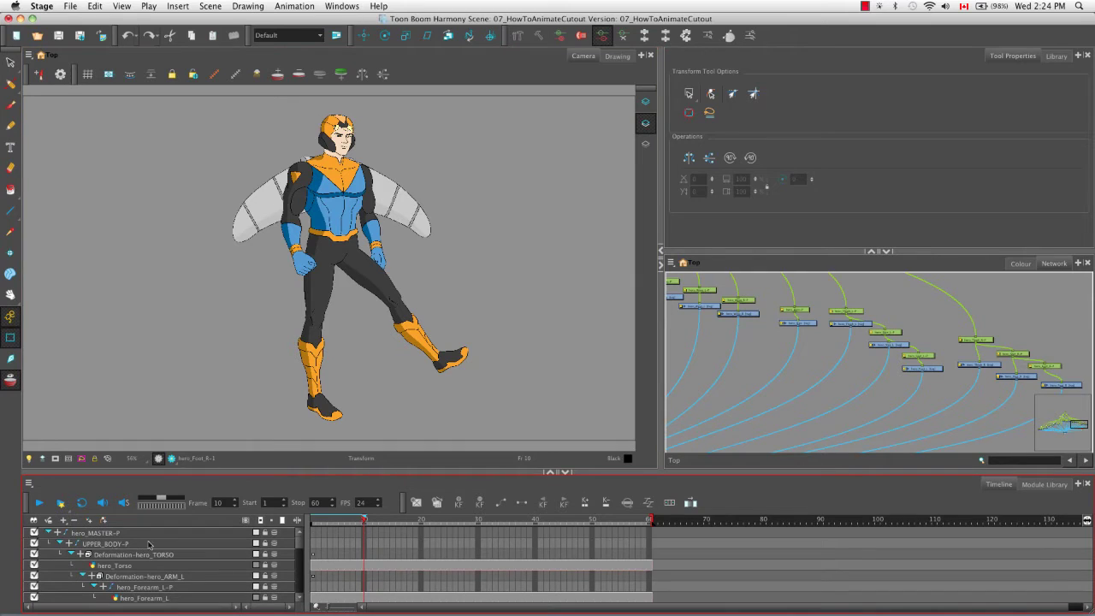
- Select the right thigh drawing, locate its layer in the timeline, and examine the keyframes across the rig's layers
click(375, 280)
click(551, 490)
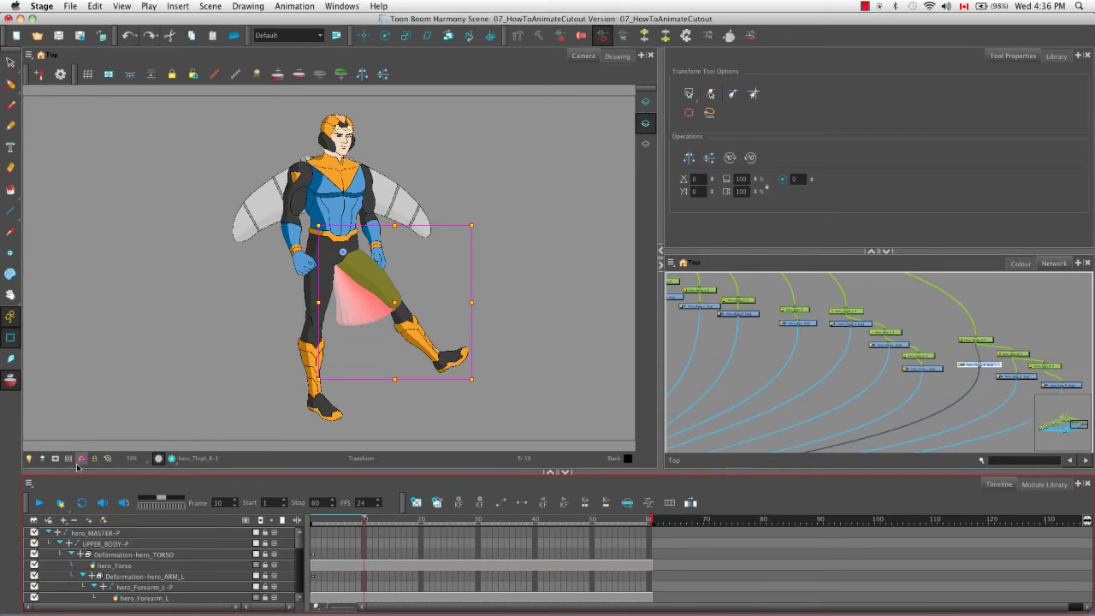
click(626, 503)
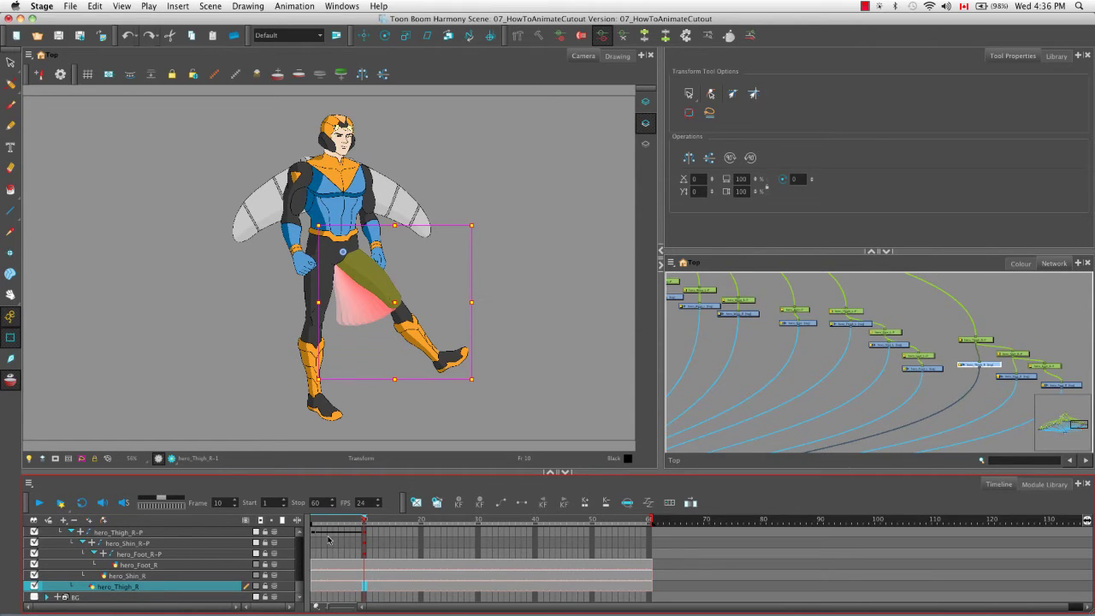
scroll(298, 588, up, 3)
drag(298, 588, 299, 564)
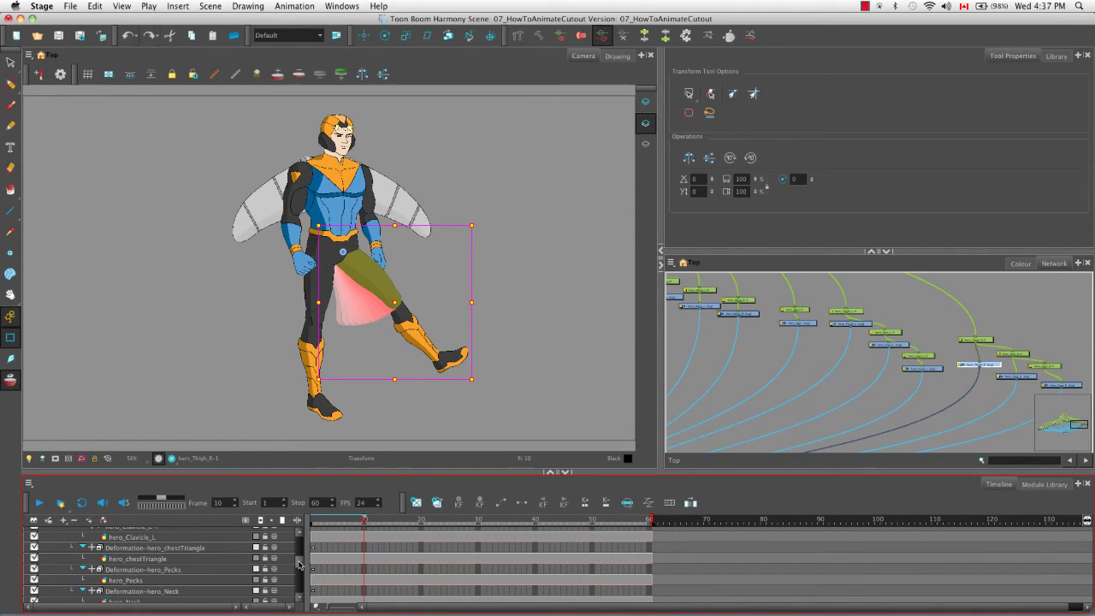
drag(298, 561, 298, 543)
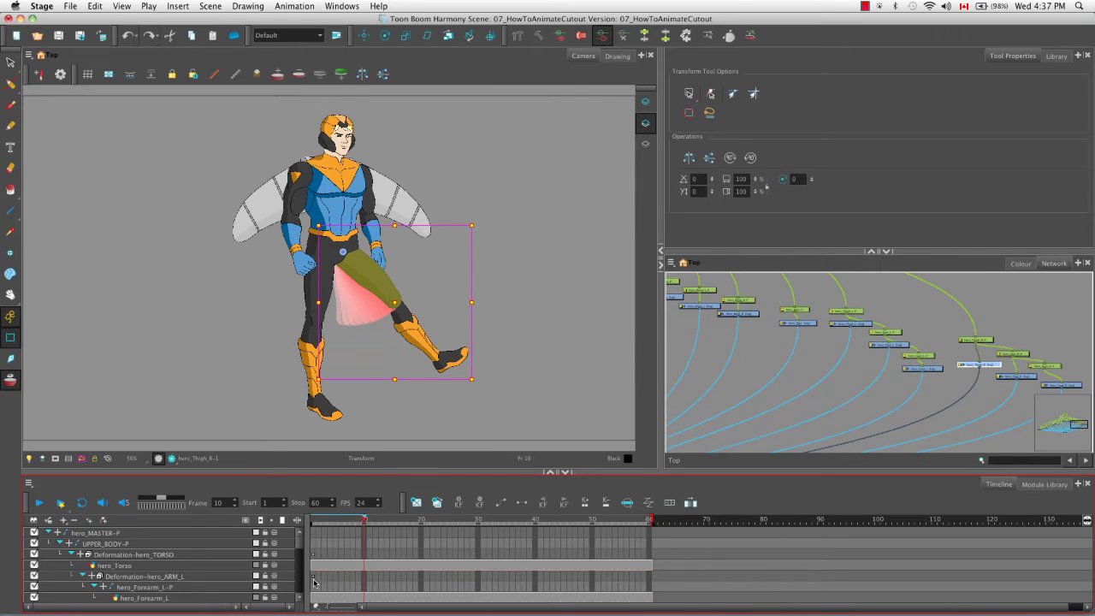
- Try rotating the right shin and foot back toward the standing leg at frame 10, and undo the rotation
drag(297, 547, 304, 590)
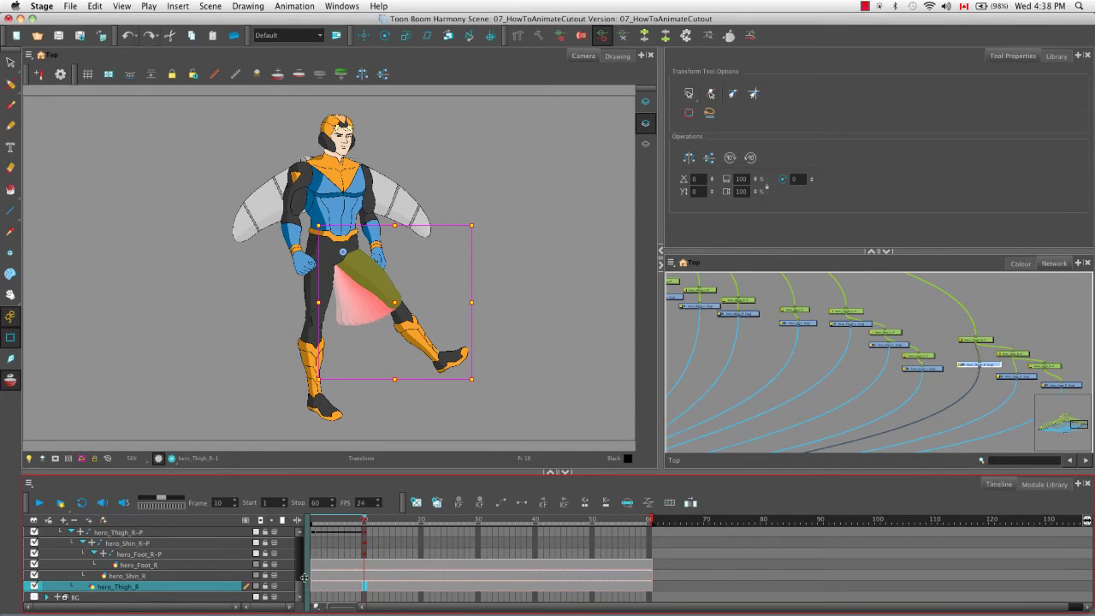
scroll(303, 580, up, 1)
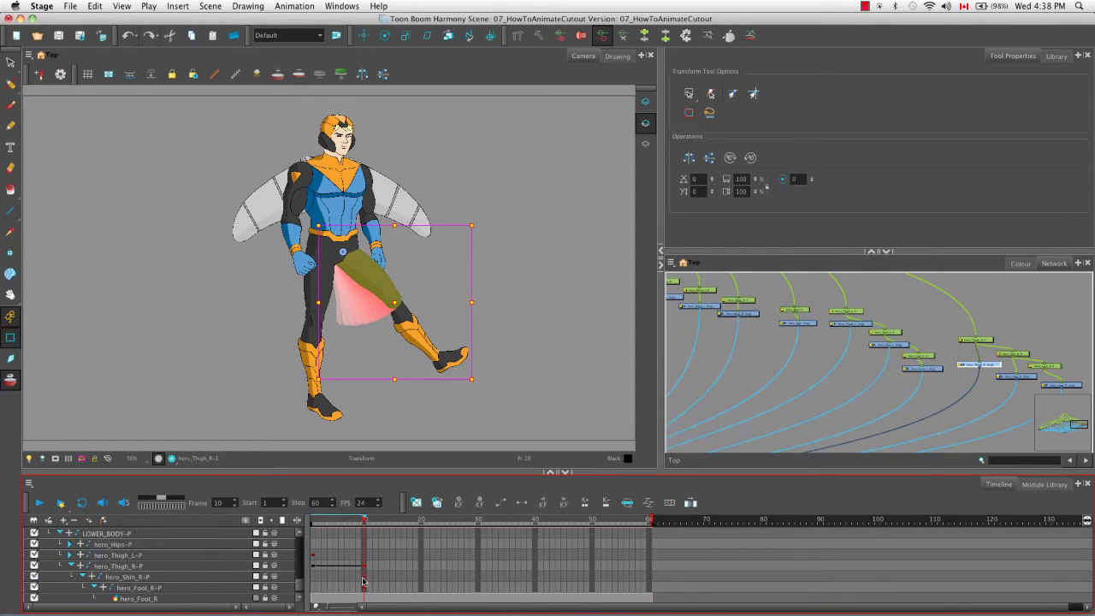
click(421, 329)
drag(478, 287, 471, 317)
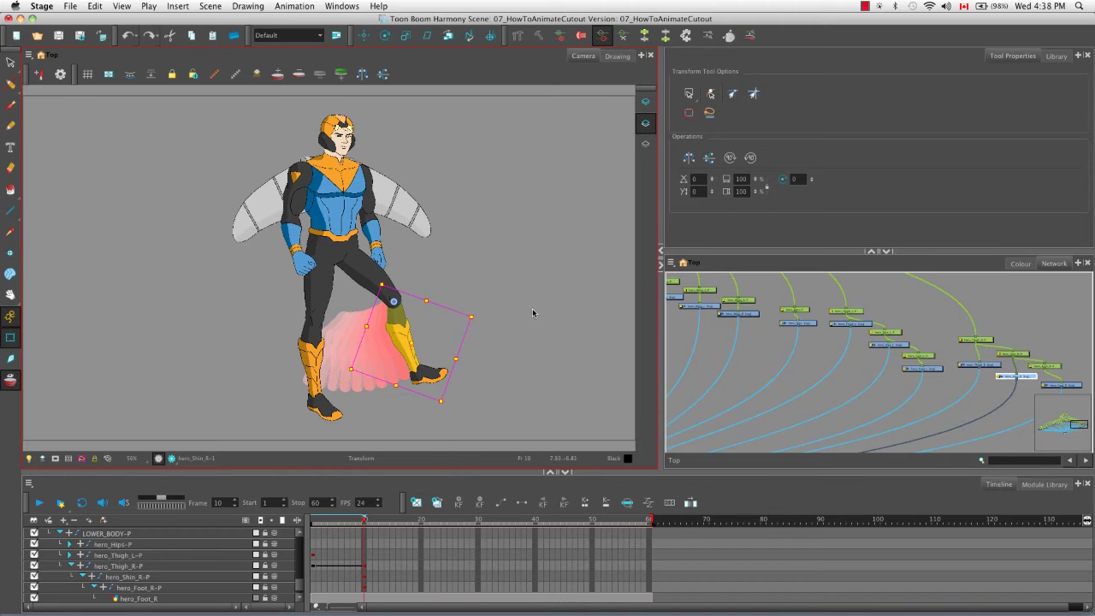
key(super+z)
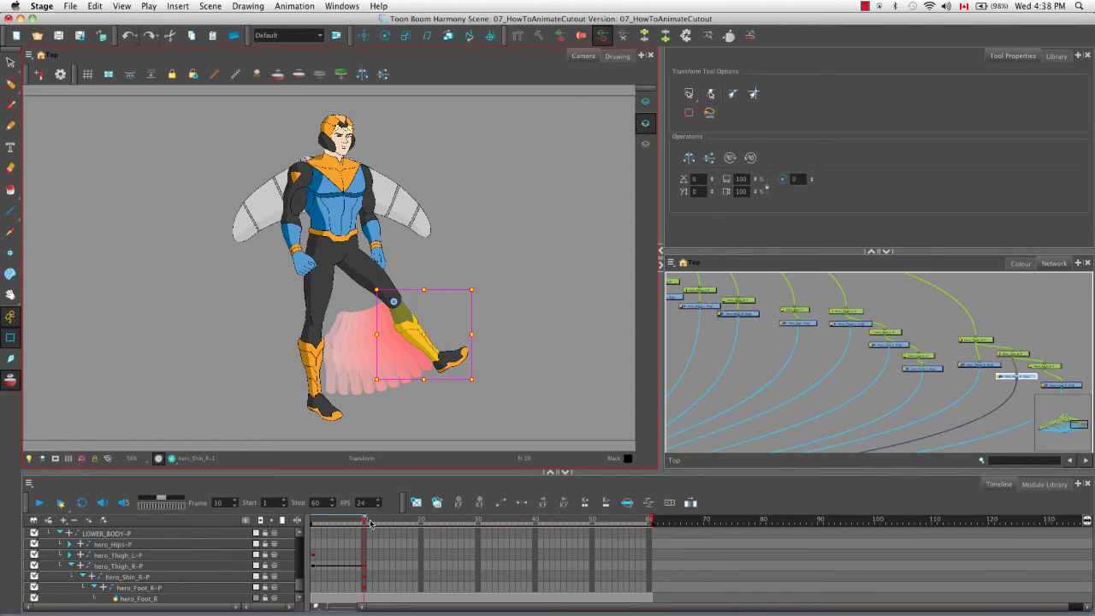
- Return to frame 1, collapse the hero hierarchy to its master peg, and select the keyframe of hero_MASTER-P there
drag(367, 522, 309, 521)
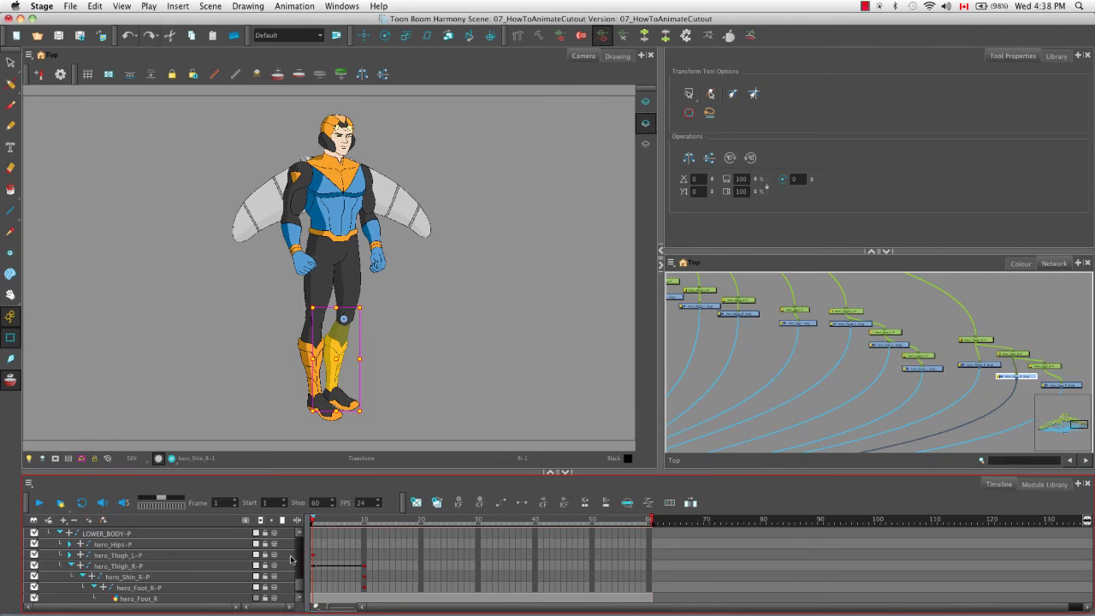
click(59, 533)
drag(299, 590, 299, 544)
click(49, 532)
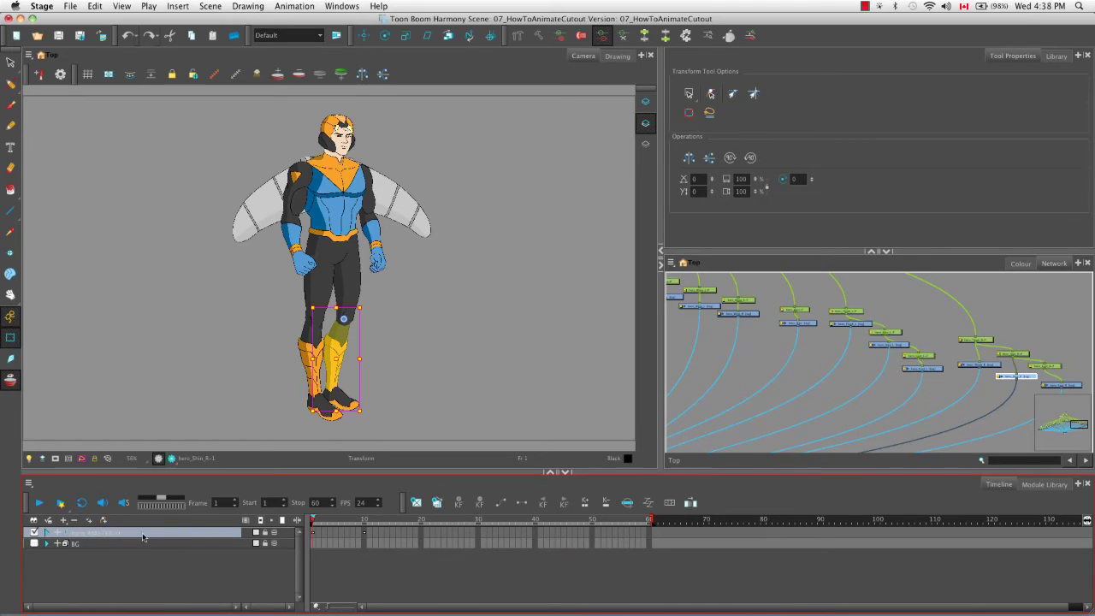
click(313, 534)
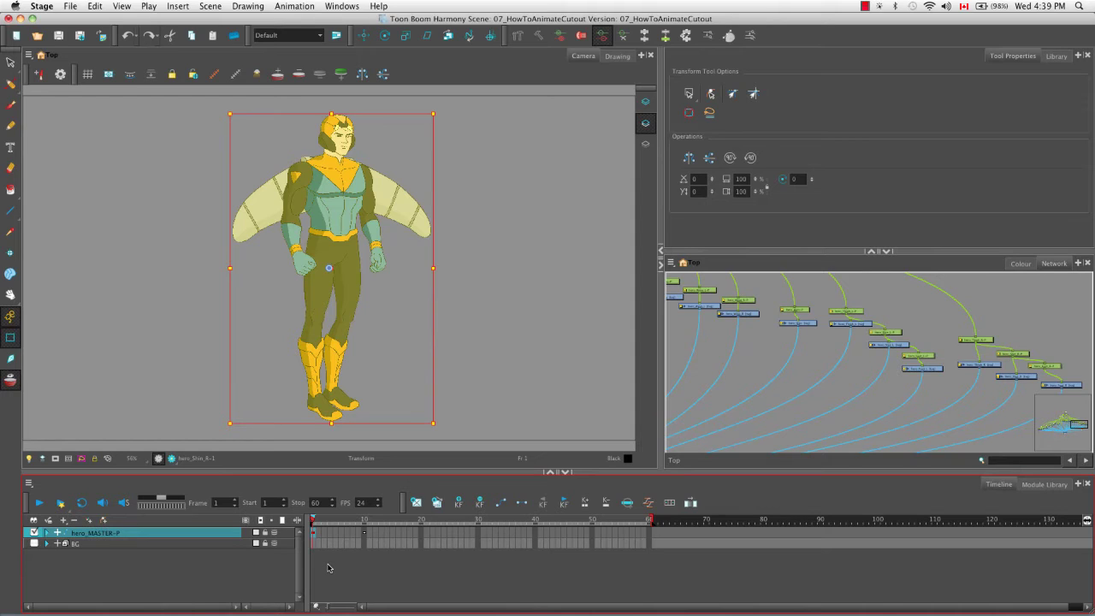
- Expand the hero_MASTER-P hierarchy and examine the frame 1 keyframes across the character's layers
click(47, 533)
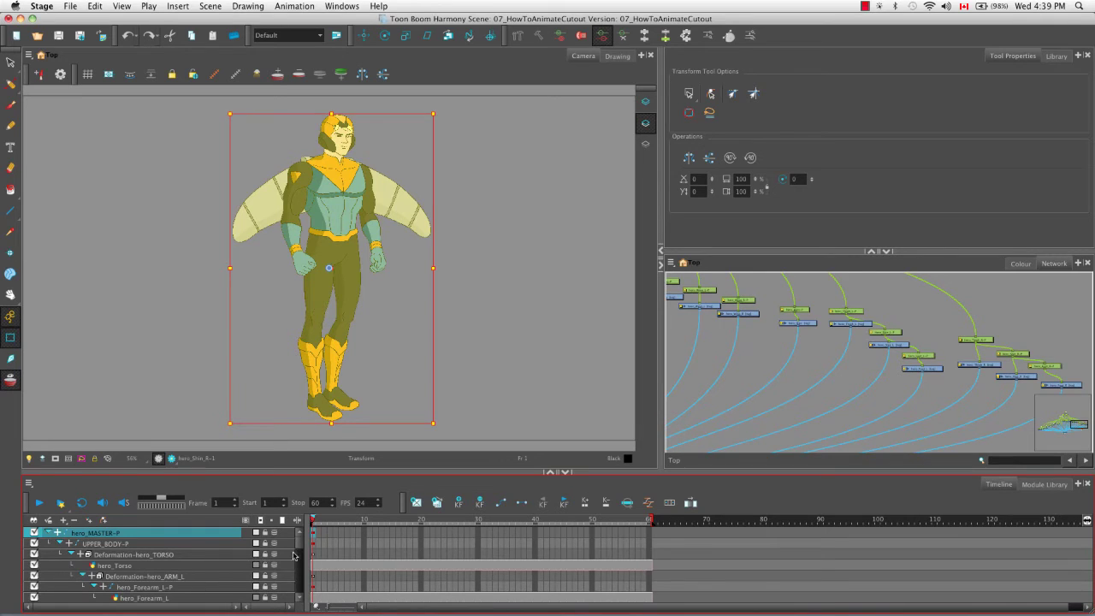
scroll(293, 556, down, 10)
drag(298, 558, 298, 574)
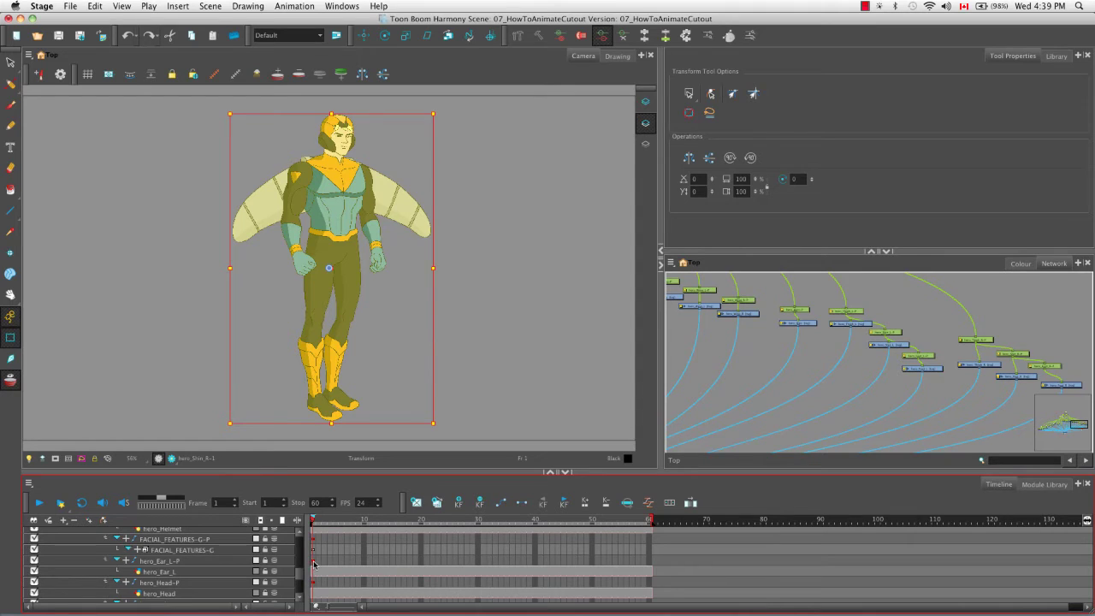
mouse_move(299, 574)
mouse_down()
mouse_move(296, 590)
mouse_move(294, 575)
mouse_up()
- Deselect the rig, go to frame 10, select the right shin drawing, and locate its layer in the timeline
click(496, 291)
drag(313, 521, 364, 521)
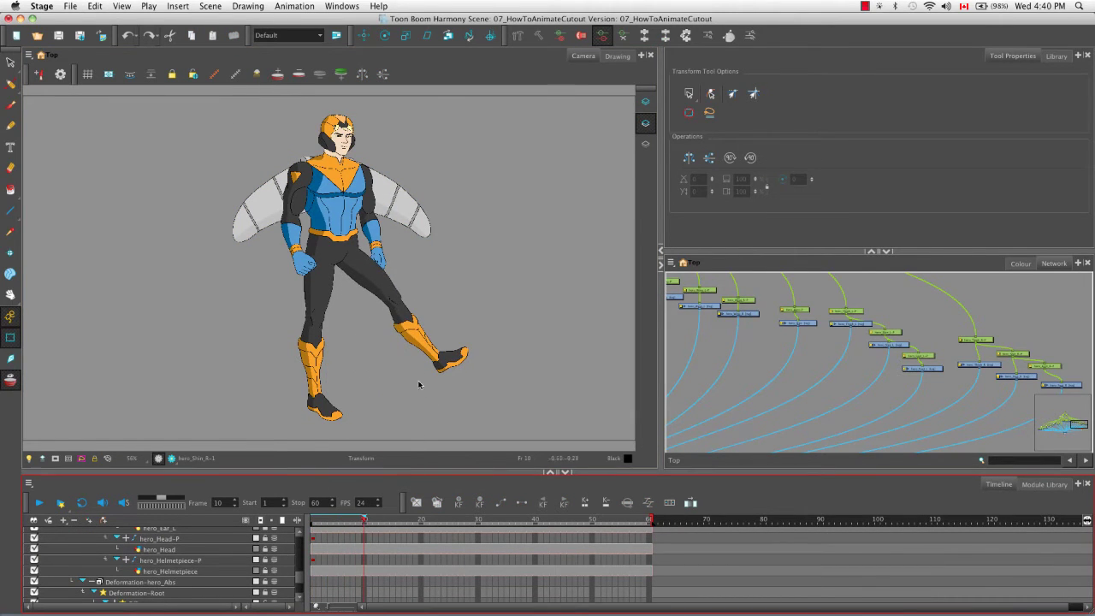
click(415, 335)
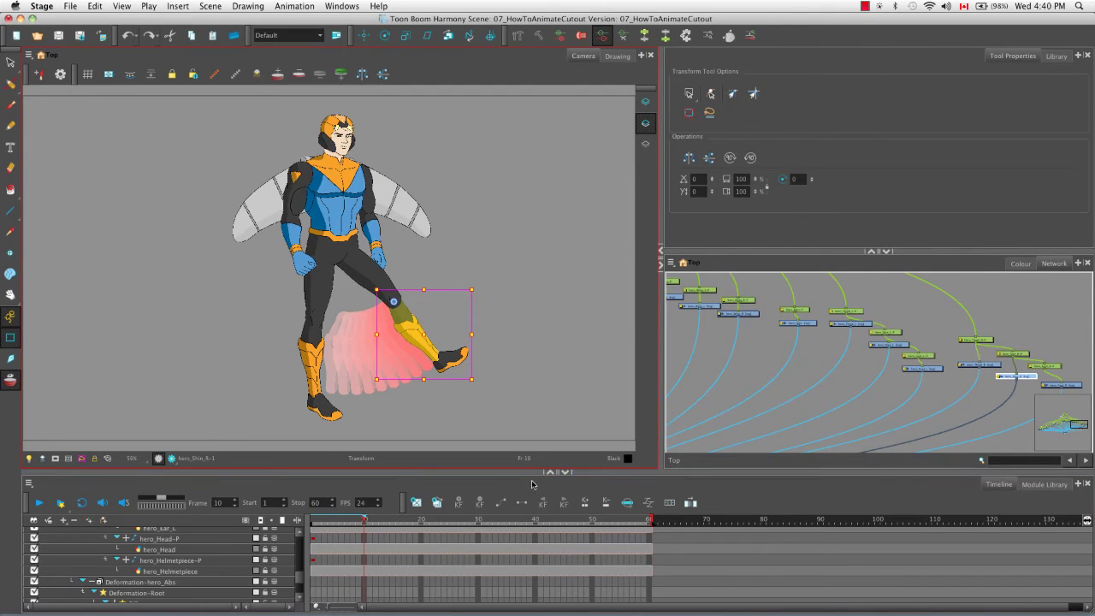
click(629, 505)
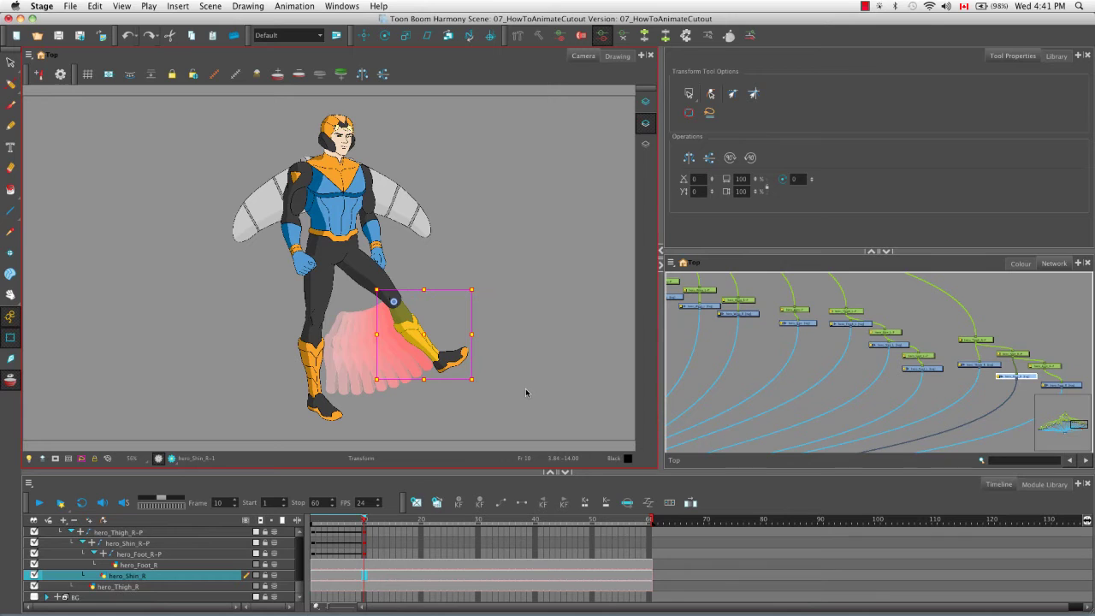
- Step the selection up the right leg's parent pegs and back down to the foot peg, and review the parent and child selection commands
key(b)
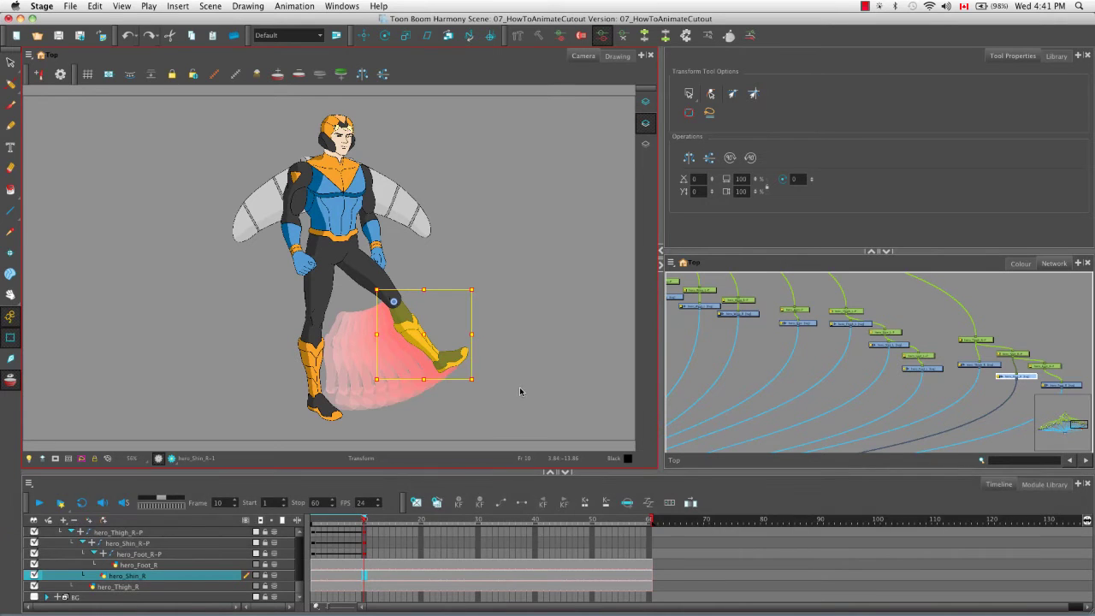
key(b)
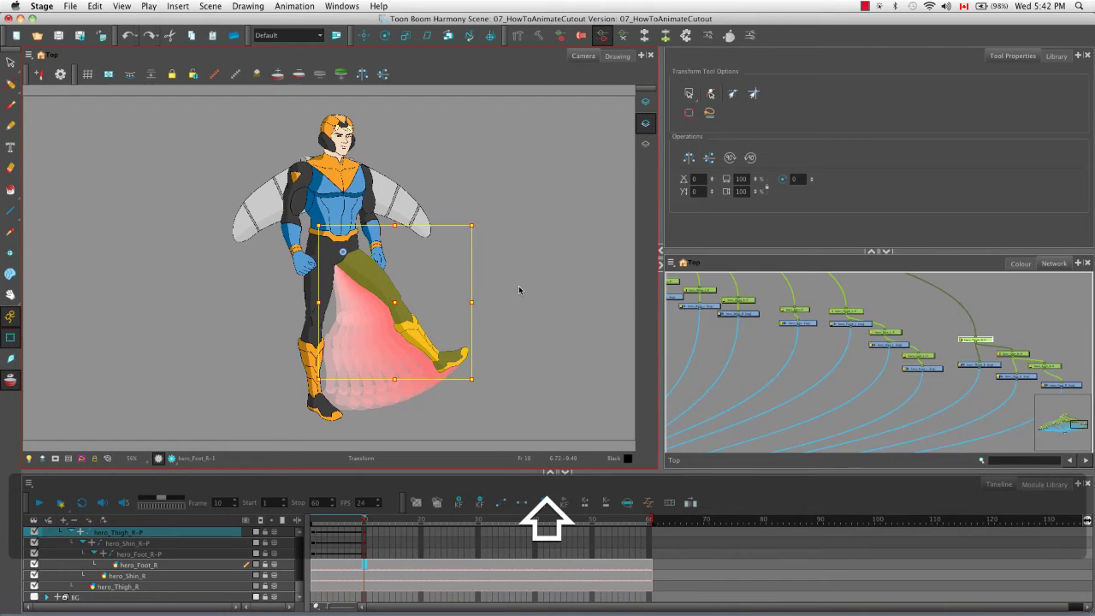
key(shift+b)
key(shift+b)
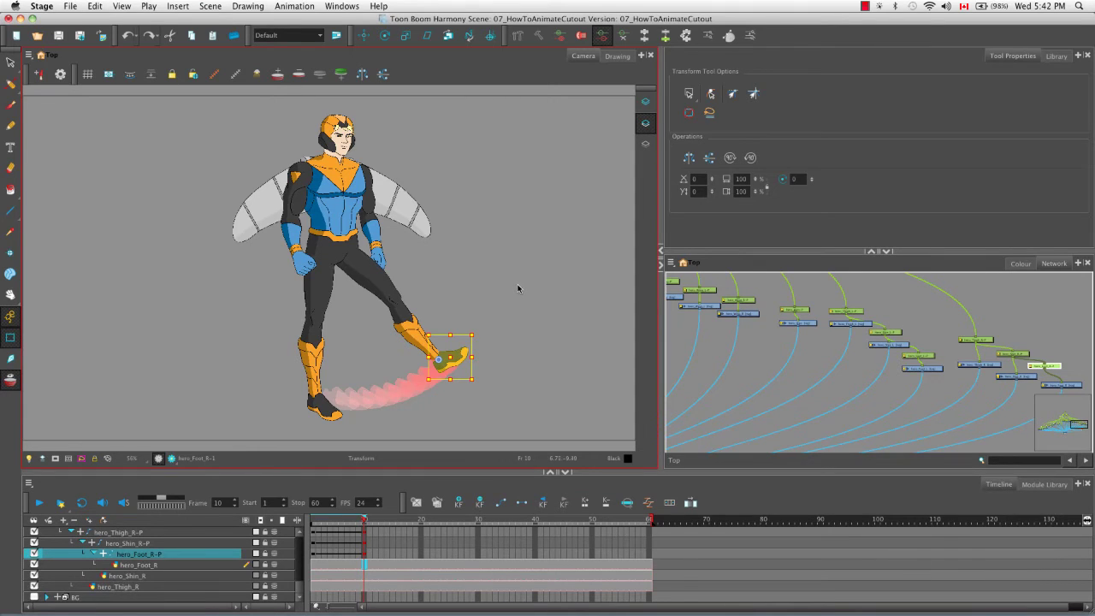
click(287, 7)
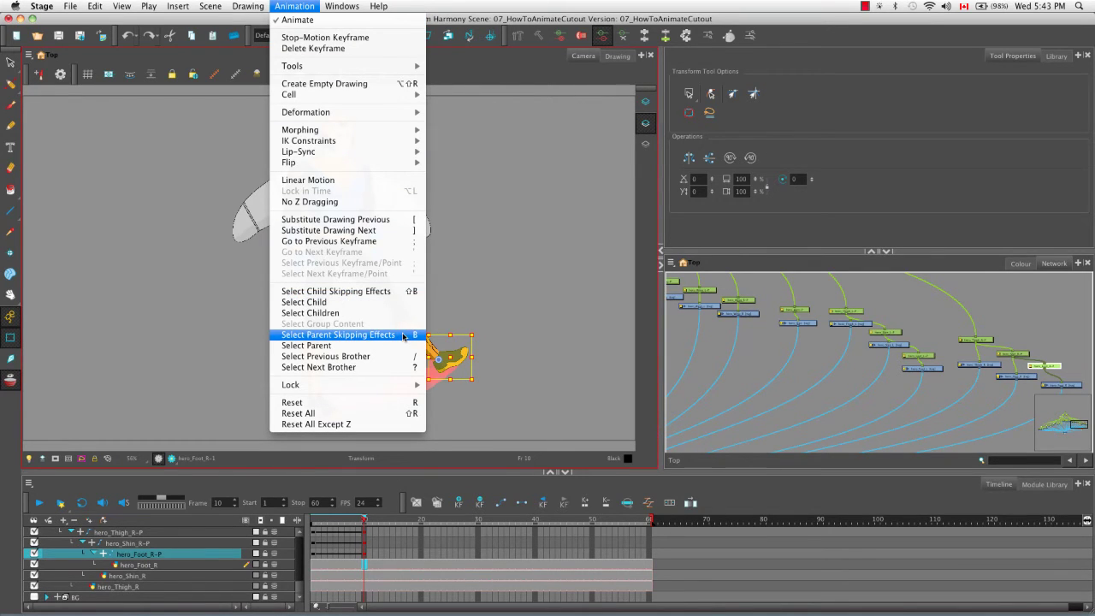
click(529, 291)
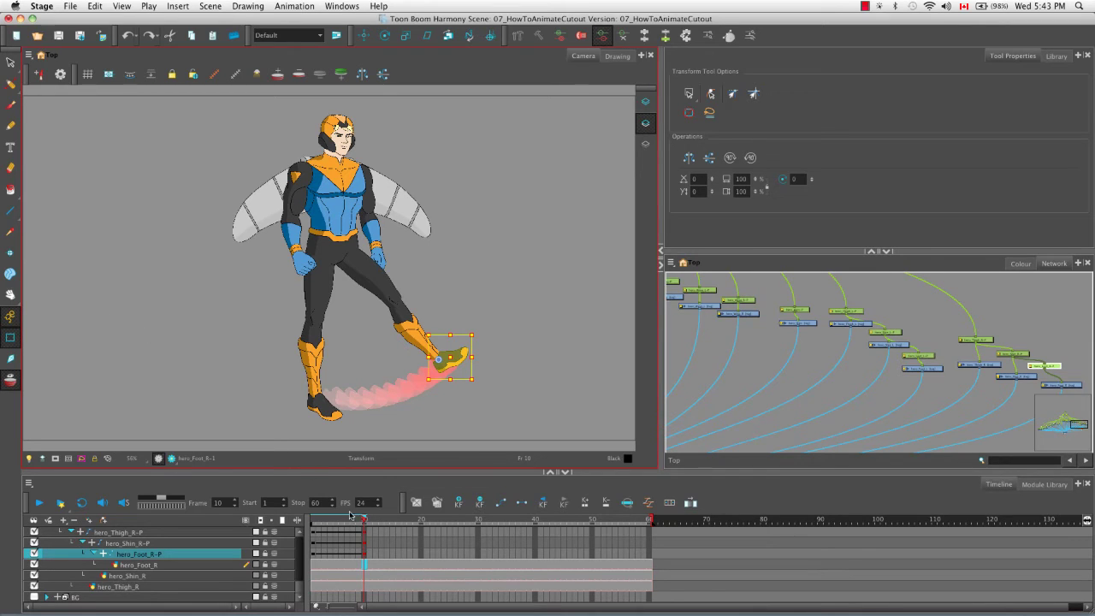
- At frame 20 with Animate mode off, rotate the whole right leg down from its thigh peg and move it away from the hip
drag(364, 522, 421, 519)
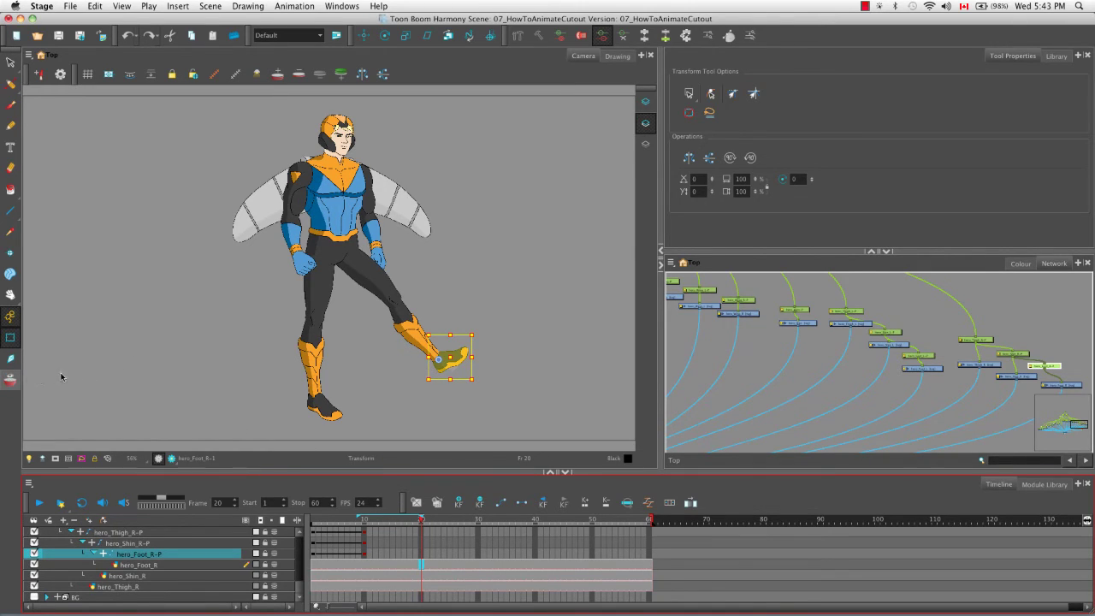
click(13, 317)
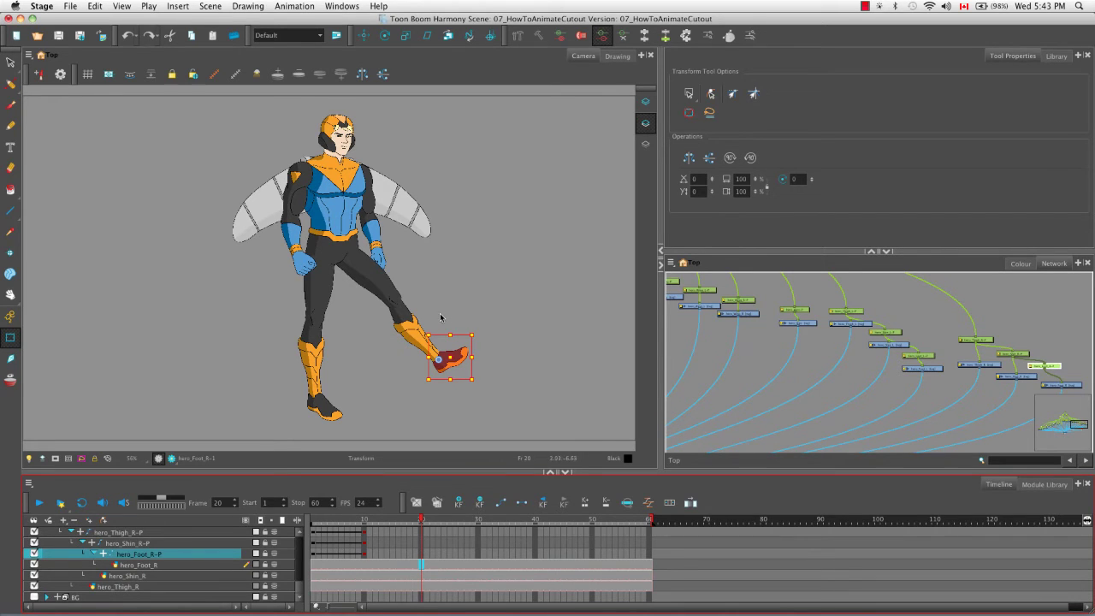
key(b)
key(b)
key(b)
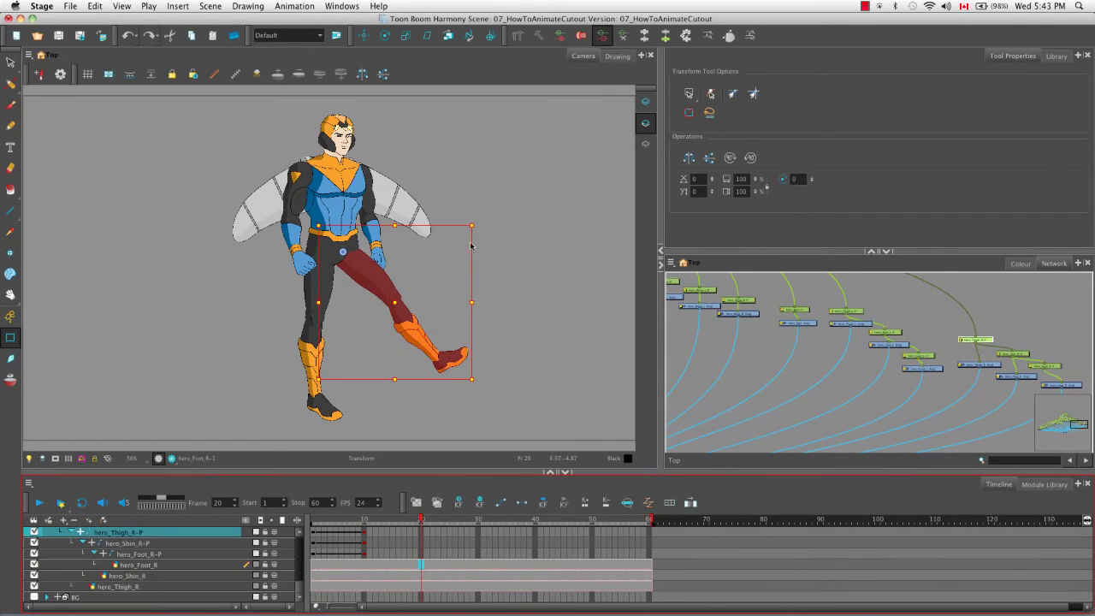
drag(481, 223, 474, 330)
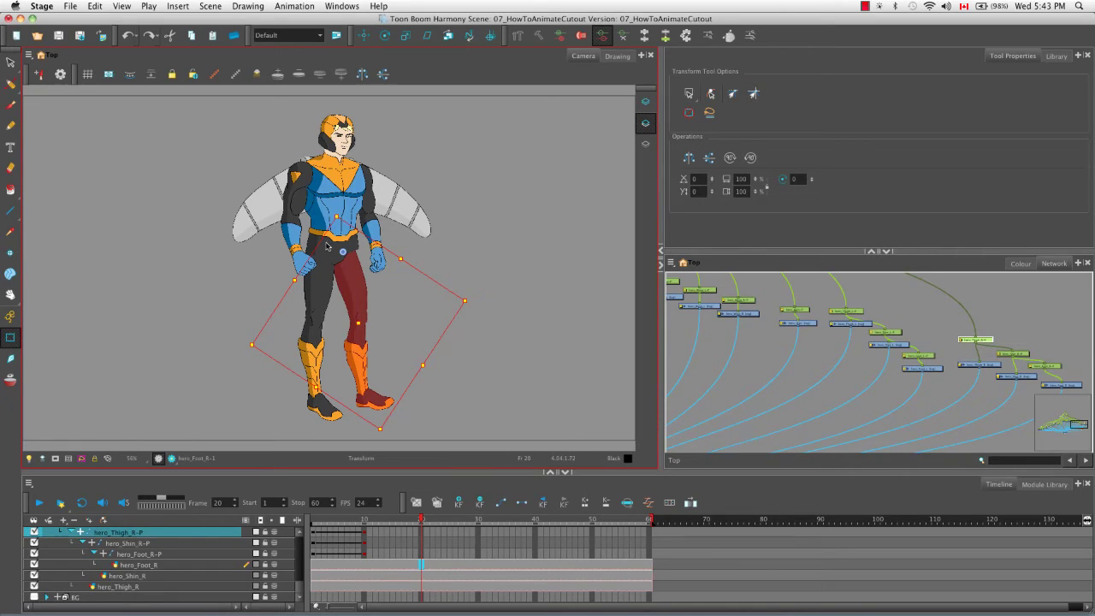
drag(351, 280, 413, 279)
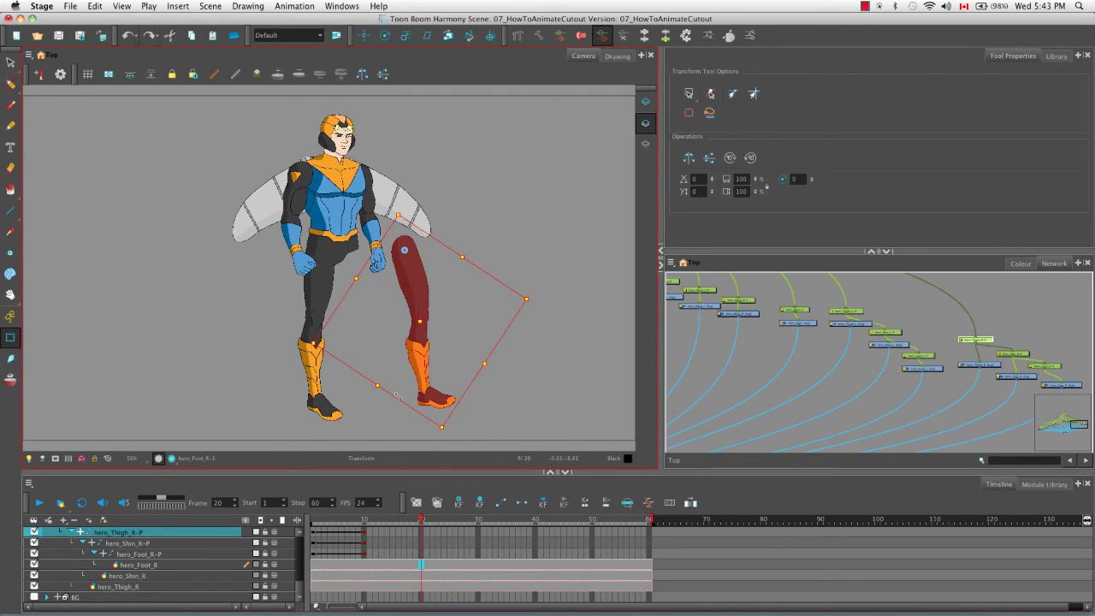
click(462, 195)
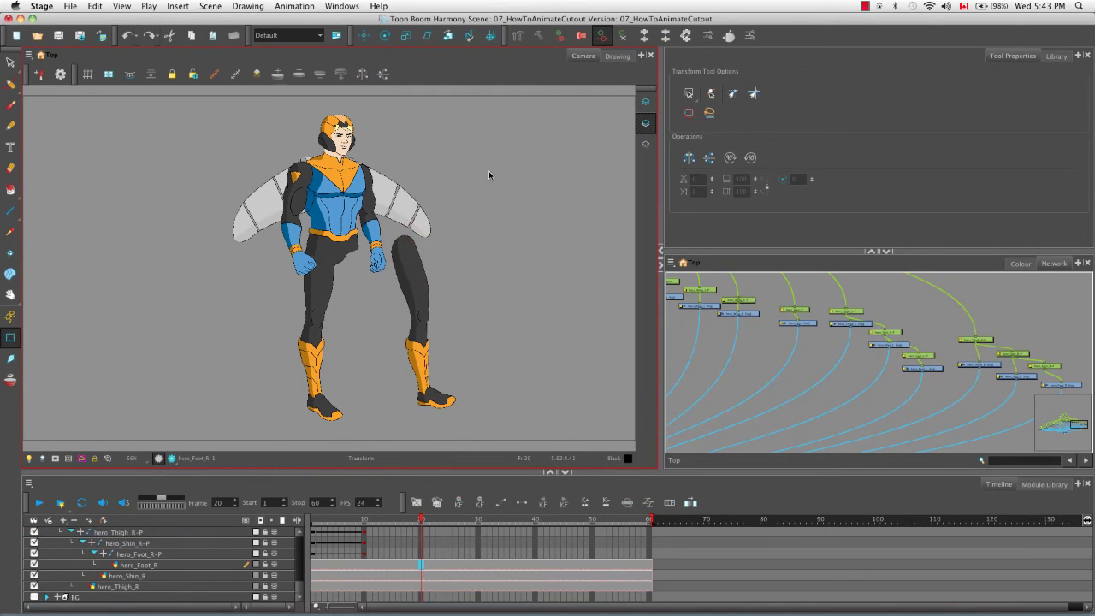
- Turn on the Light Table in the Drawing view and compare the rig's original drawing positions with the Camera view
click(618, 57)
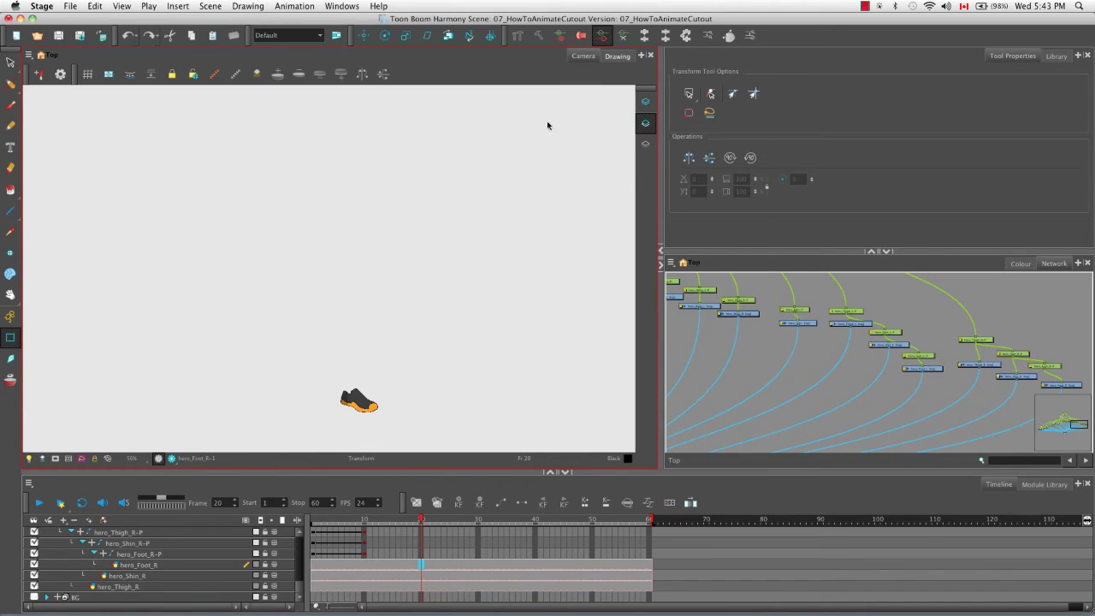
click(109, 75)
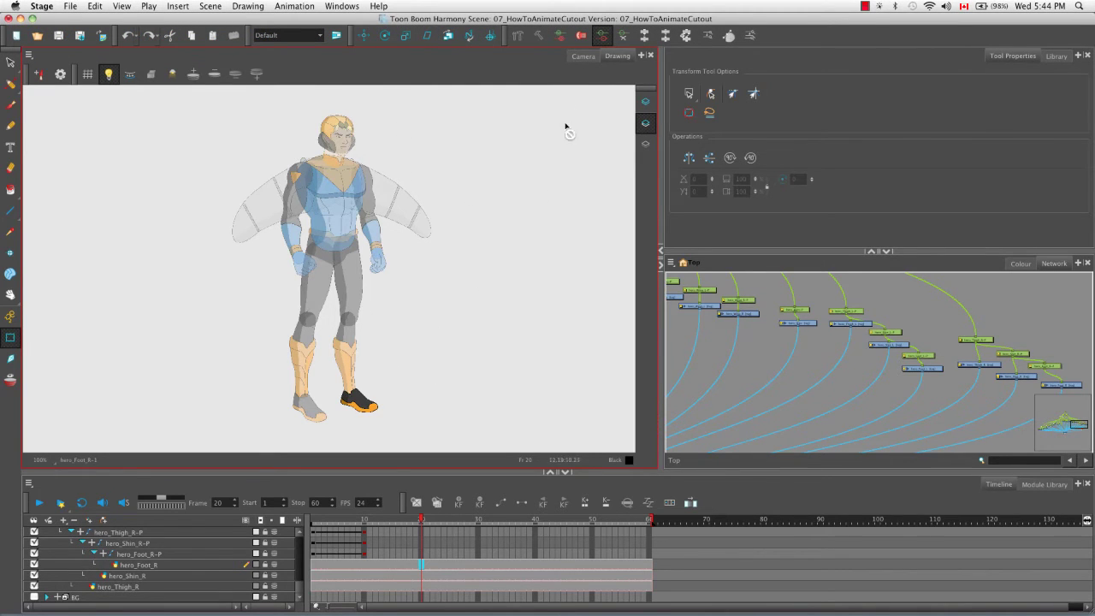
click(581, 58)
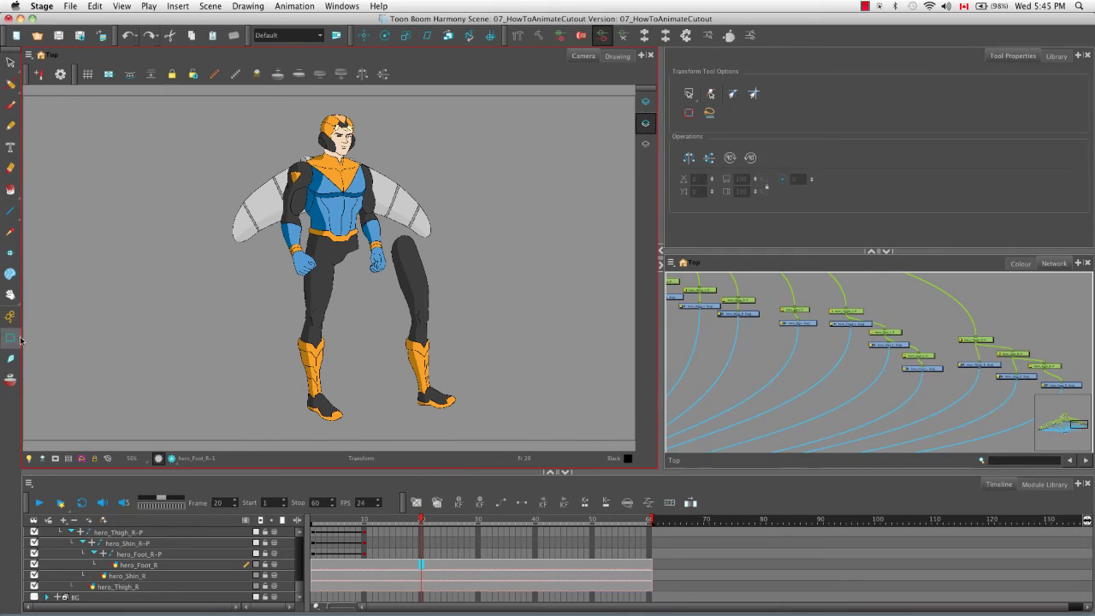
click(618, 57)
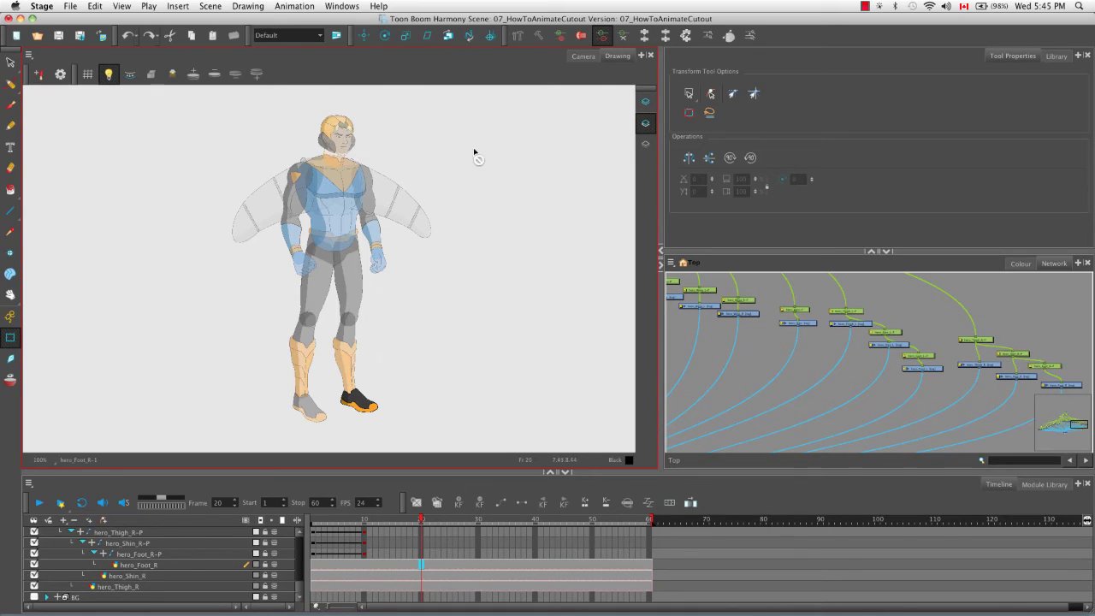
click(584, 56)
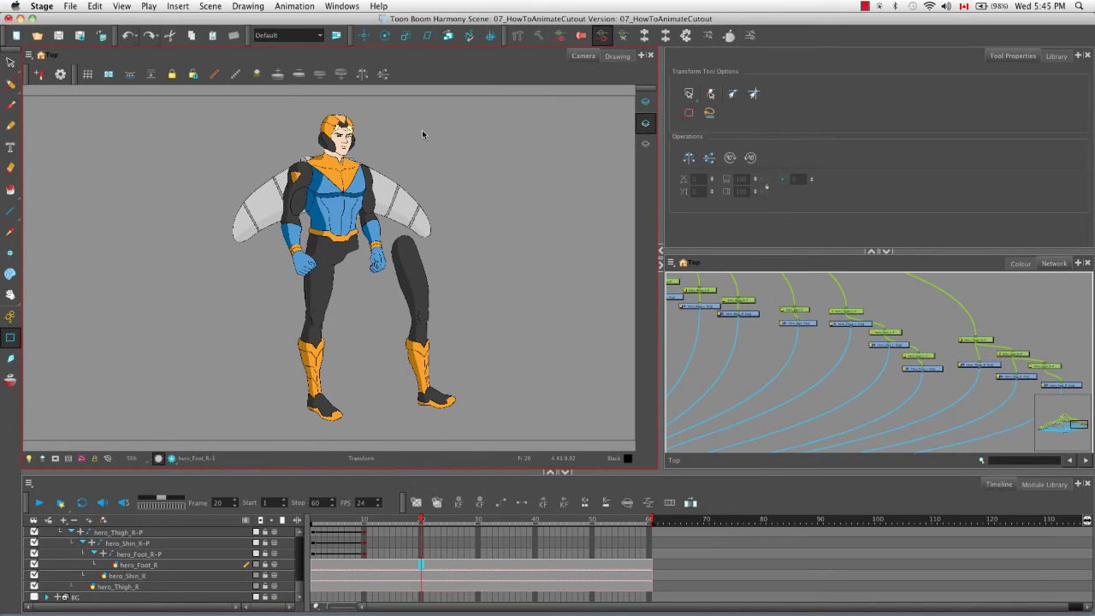
- Undo the leg's move and rotation, check the Drawing view at frames 20 and 10, and return to the Camera view
key(super+z)
key(super+z)
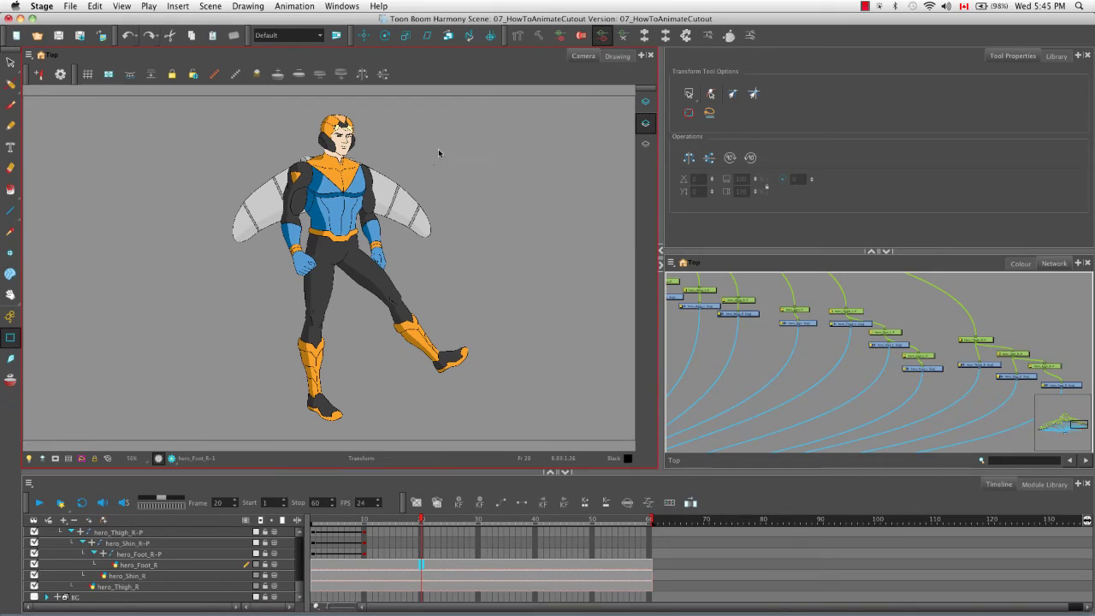
click(617, 56)
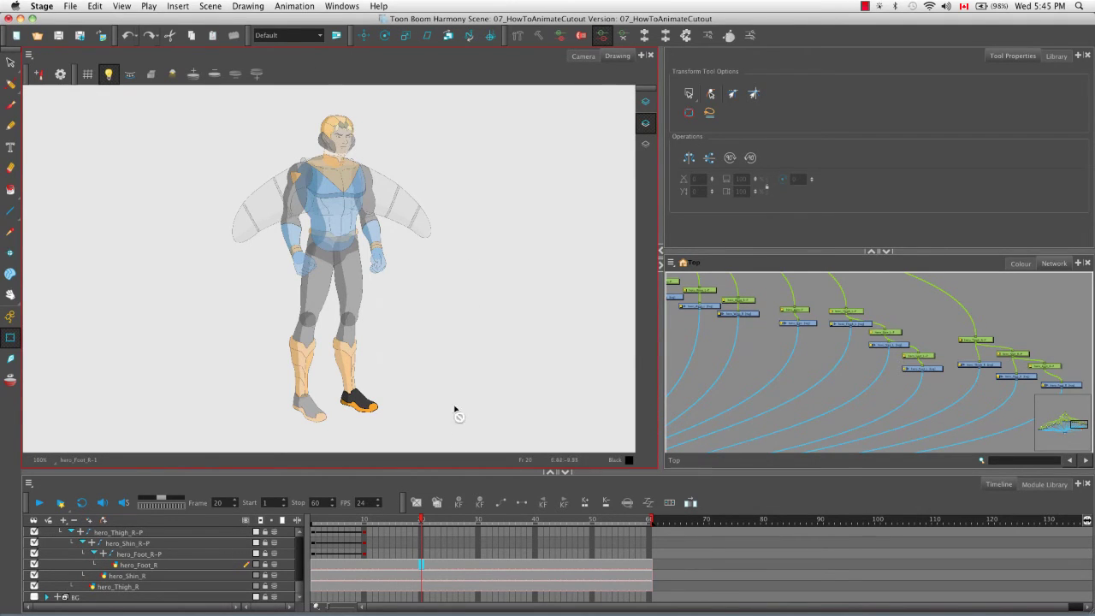
drag(421, 520, 365, 520)
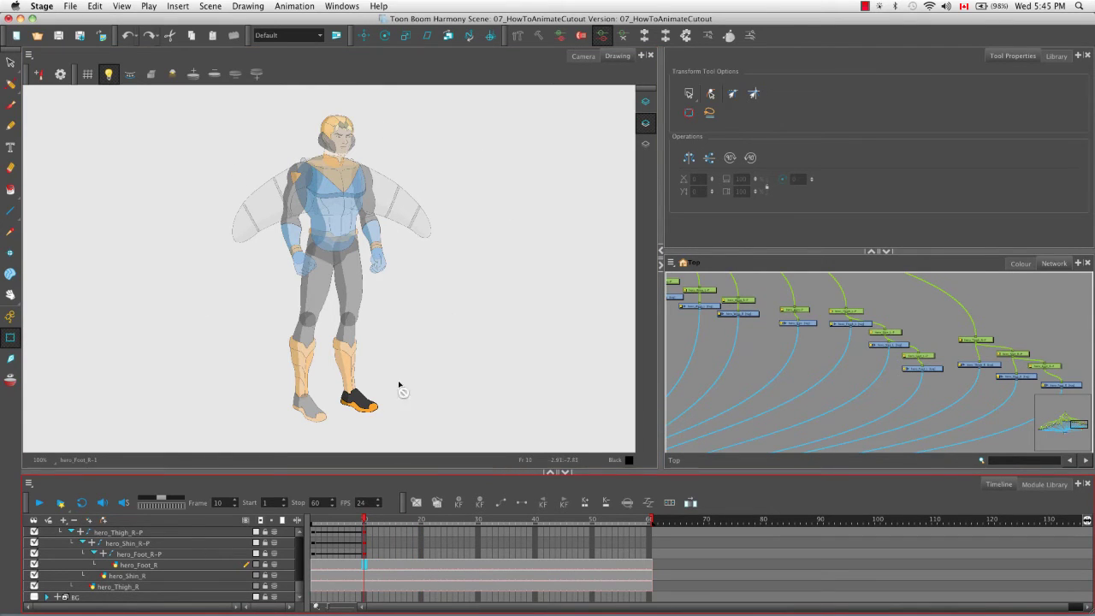
click(579, 56)
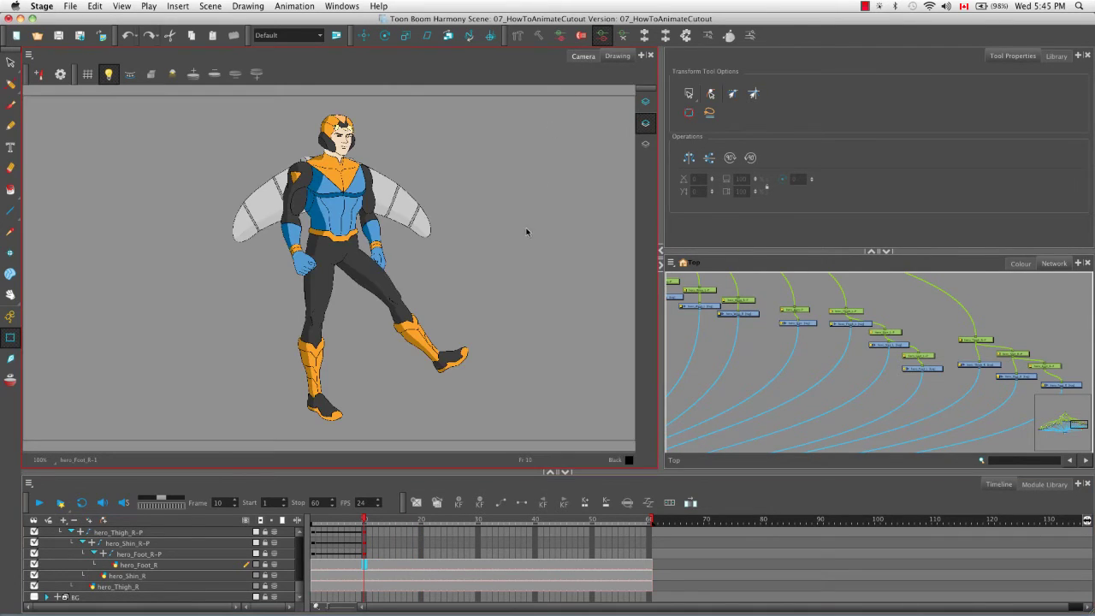
- Turn Animate mode on, set the playback stop frame to 10, and return to frame 1
click(10, 316)
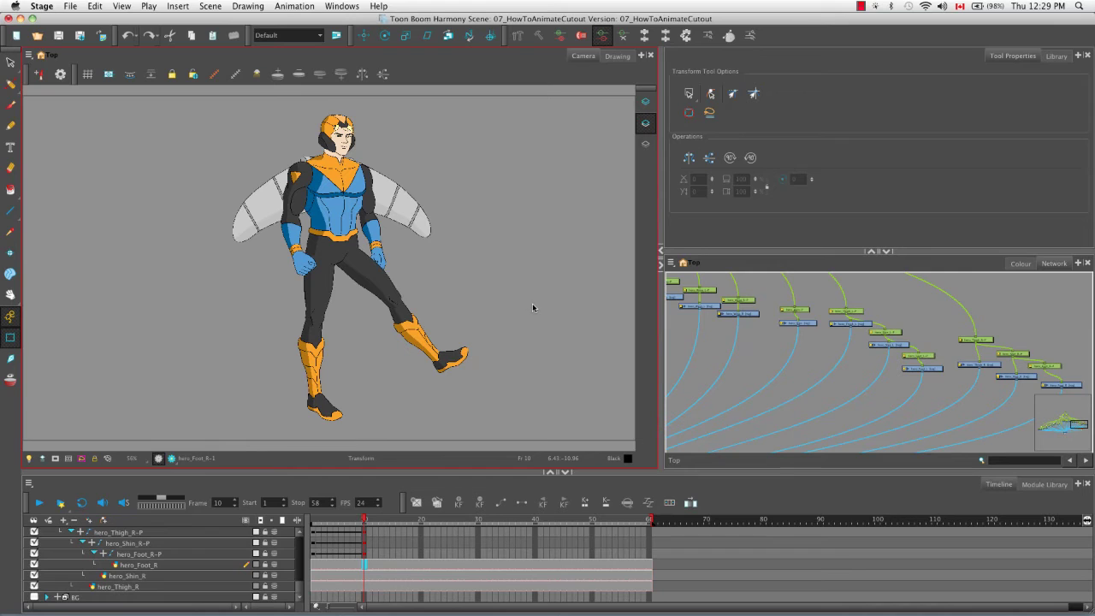
drag(650, 520, 369, 528)
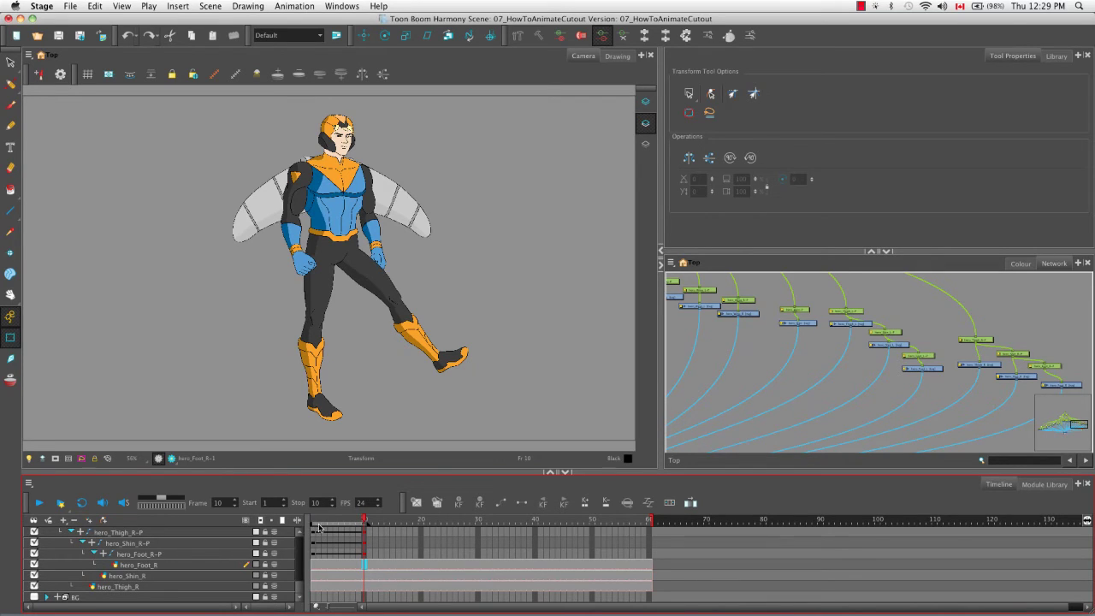
drag(365, 519, 313, 519)
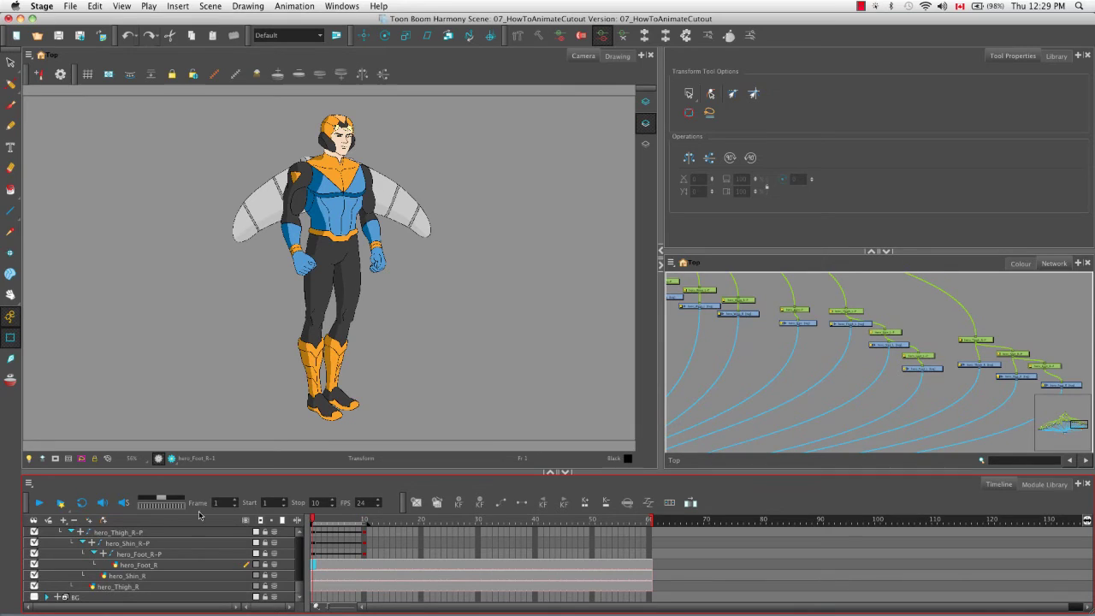
- Play back the leg swing, and open Set Ease for Multiple Parameters on the thigh, shin and foot peg keyframes at frame 10
click(39, 507)
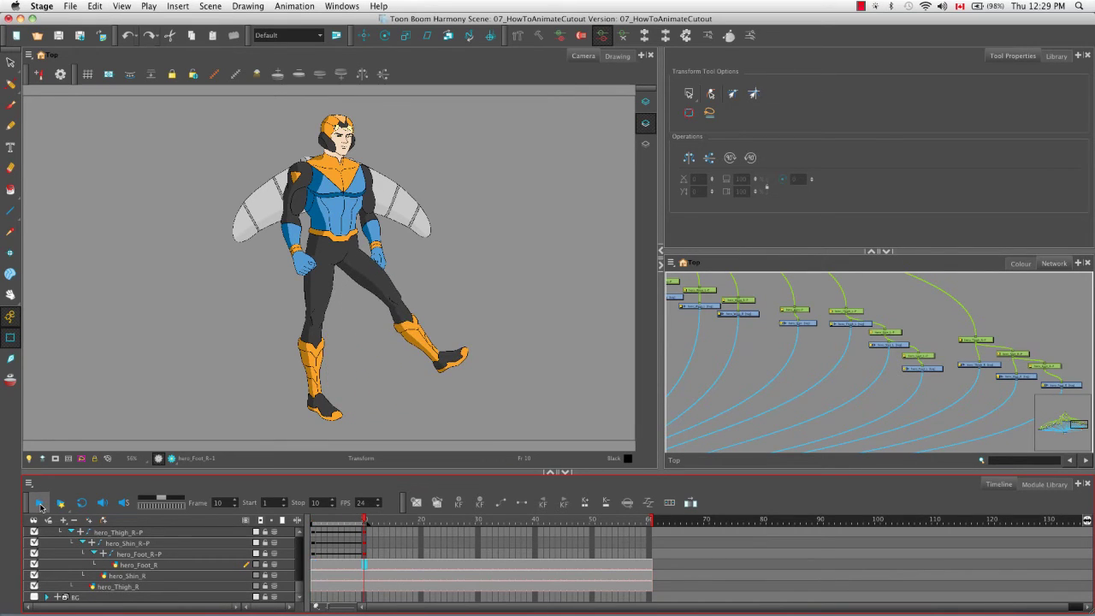
click(39, 506)
click(365, 533)
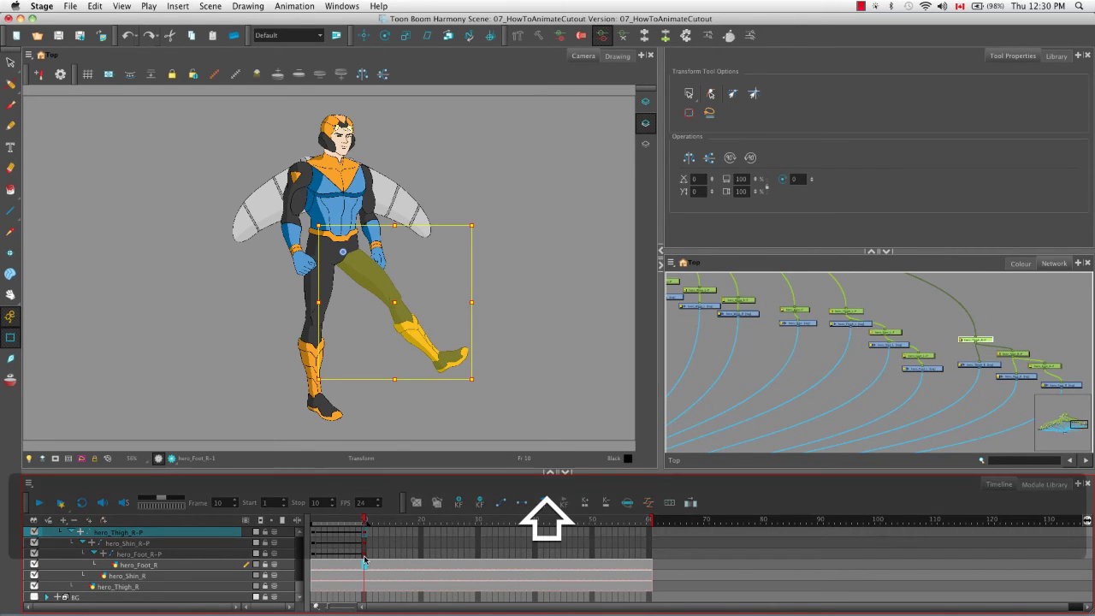
shift+click(366, 555)
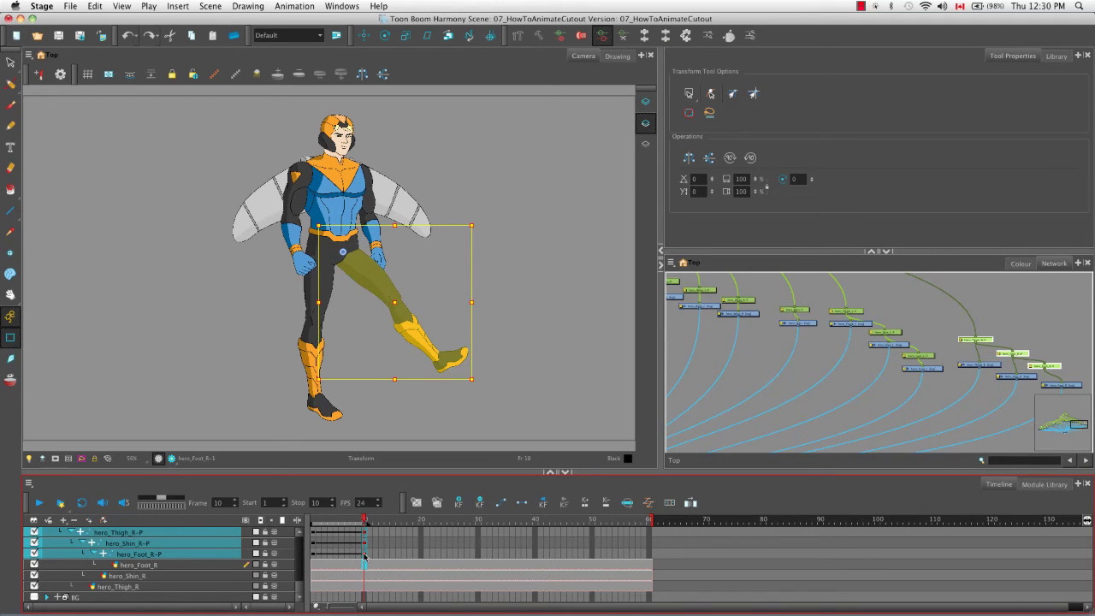
right_click(364, 557)
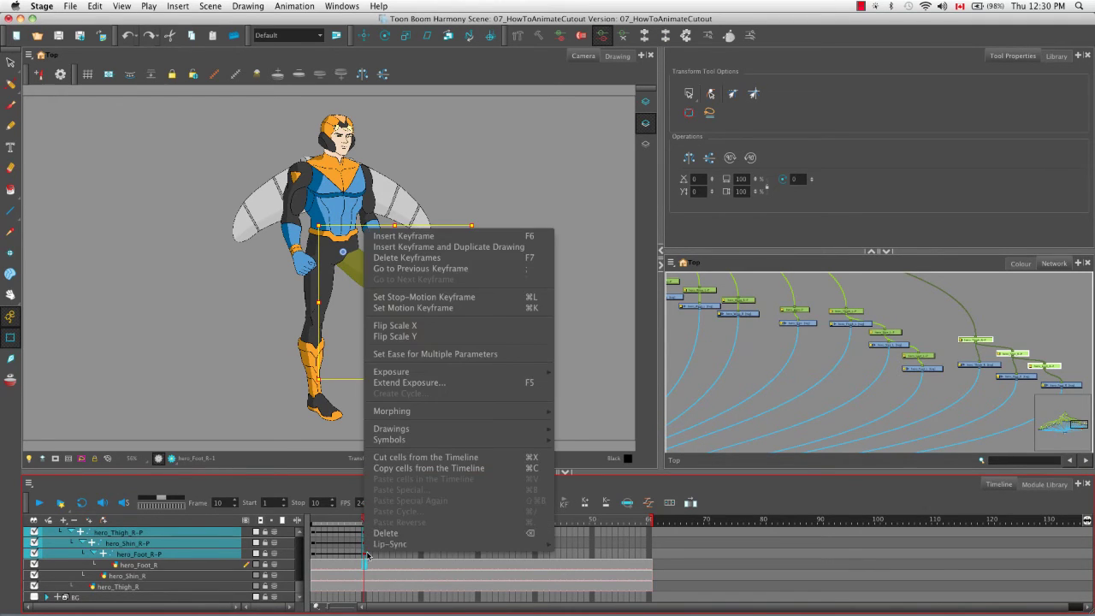
mouse_move(505, 371)
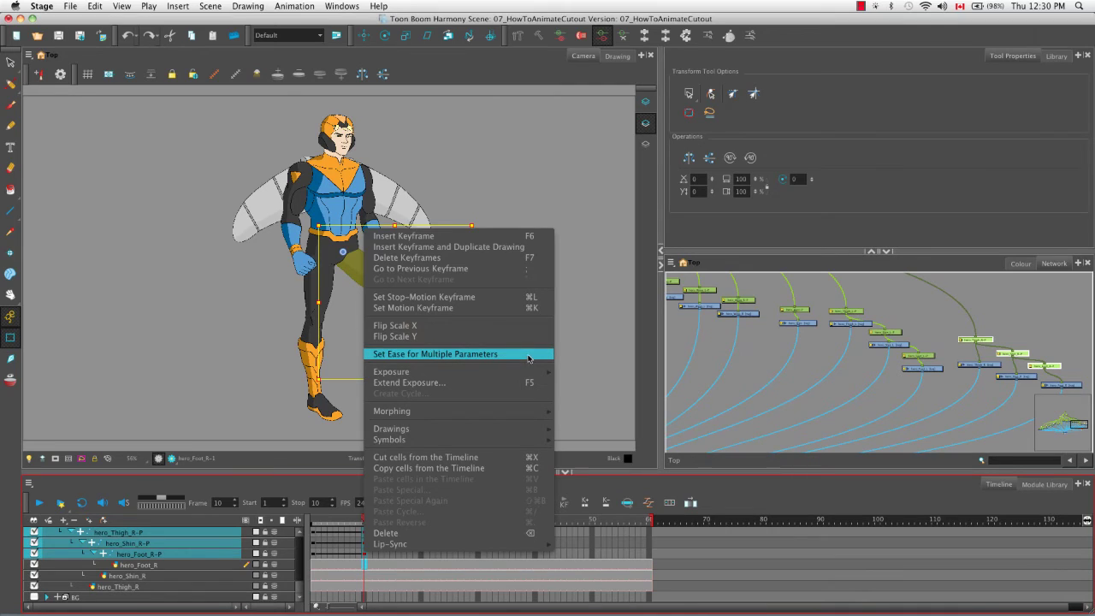
click(759, 498)
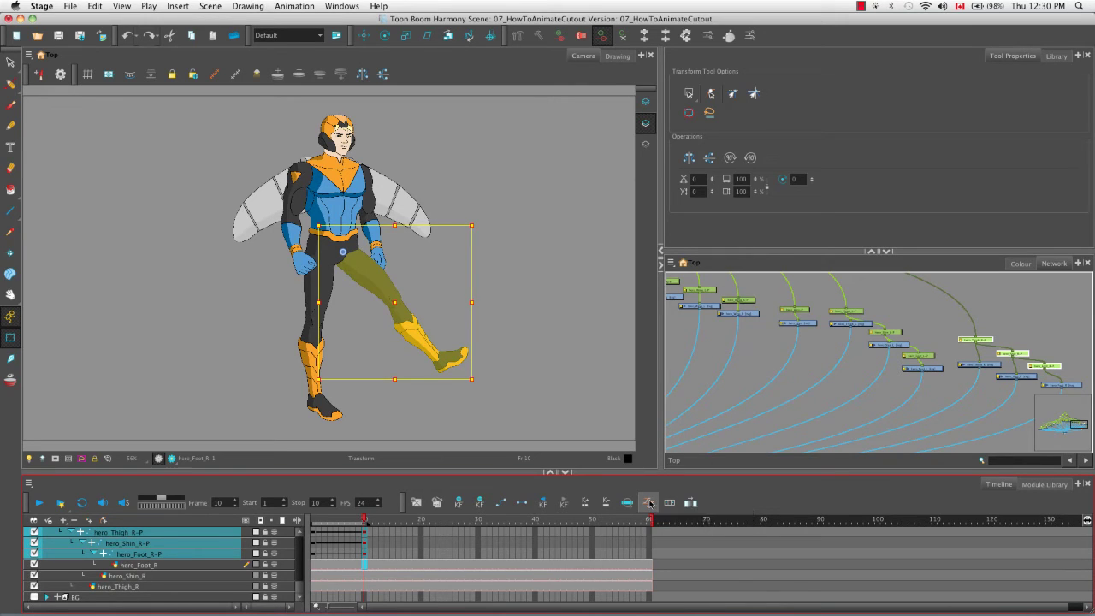
click(647, 505)
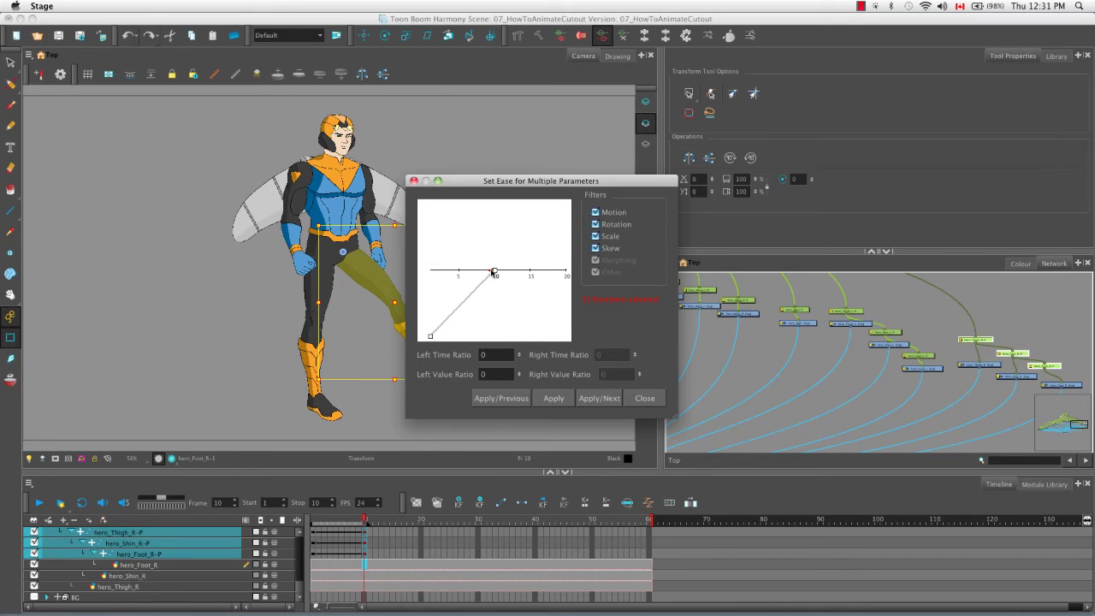
- Ease the leg into the frame 10 keyframes with a left time ratio of 76.44 and a left value ratio of 0
drag(493, 273, 445, 272)
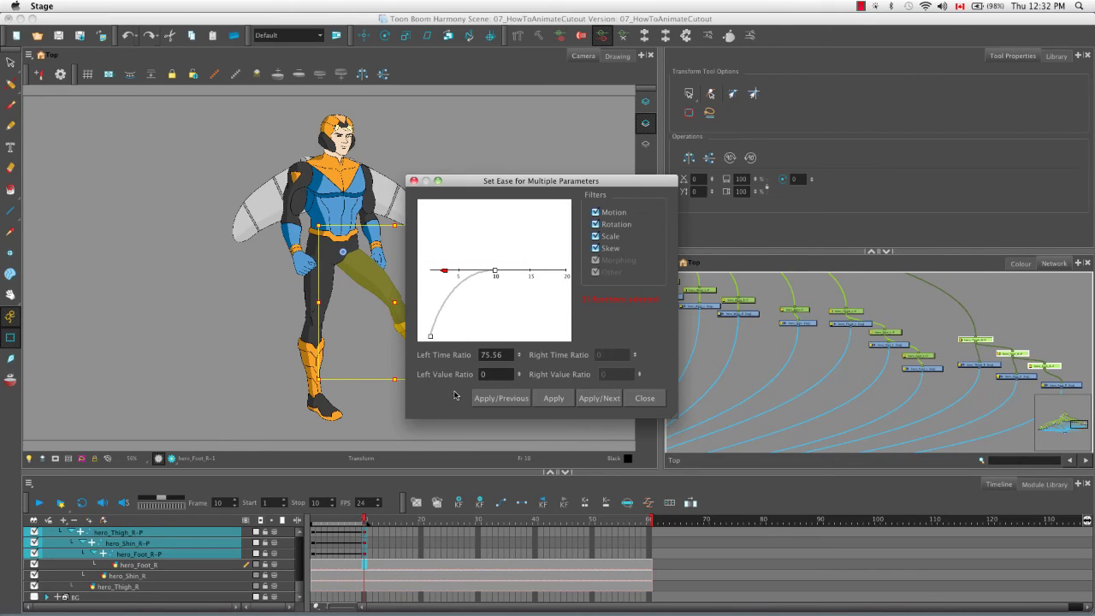
drag(444, 272, 465, 297)
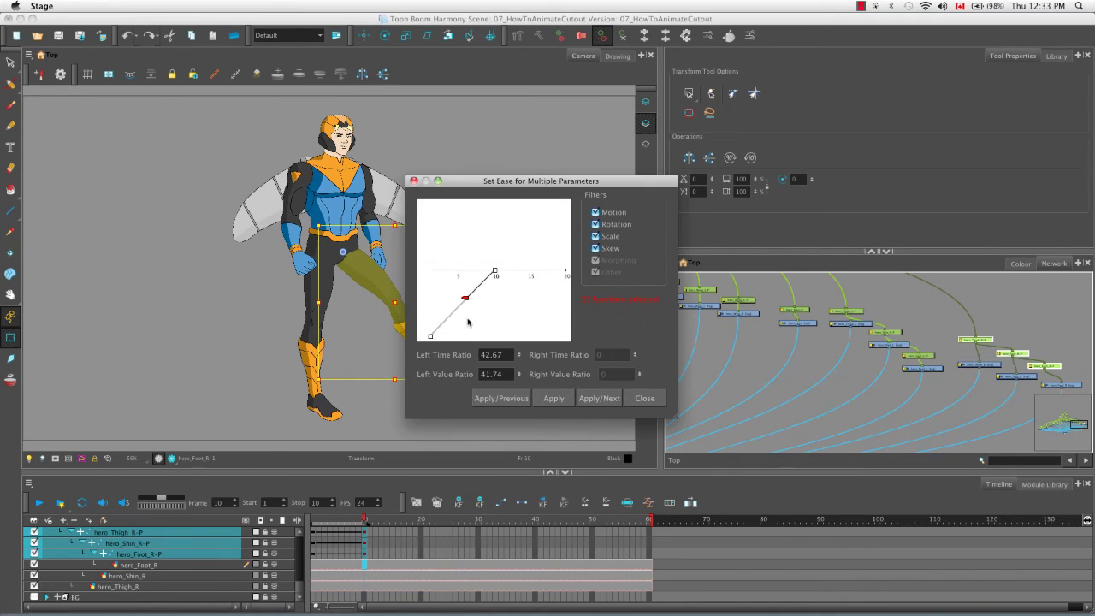
drag(465, 298, 443, 272)
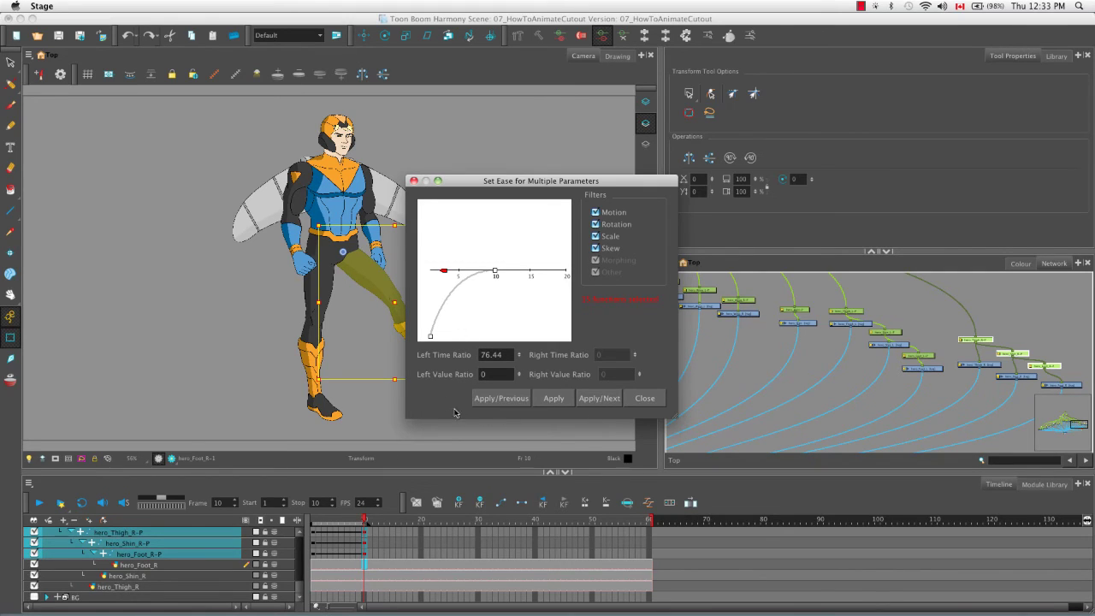
click(553, 398)
click(654, 399)
click(373, 426)
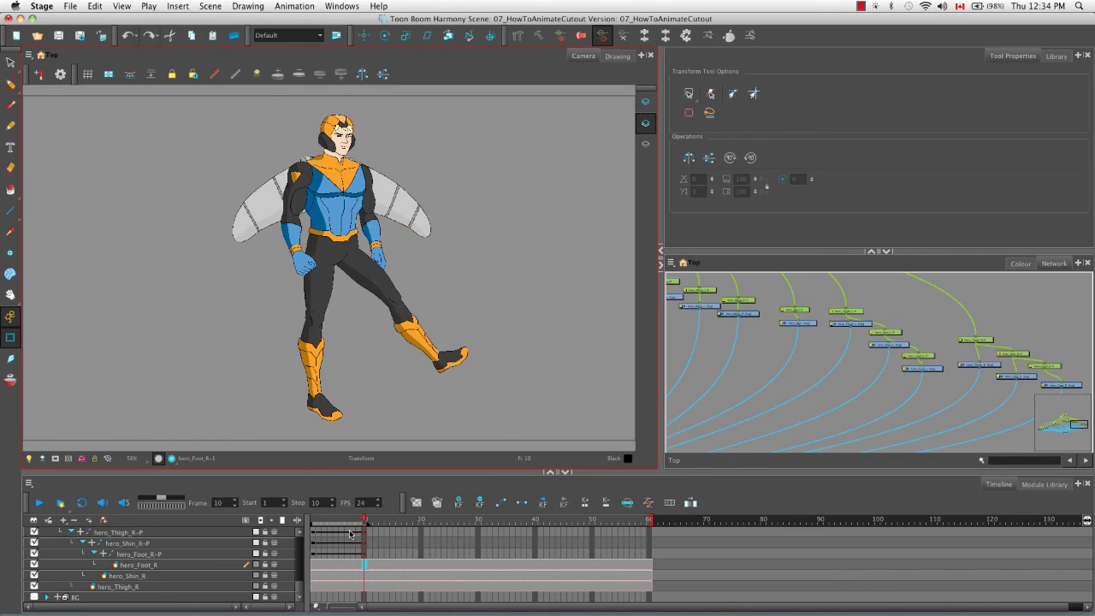
- Play back the eased leg swing from frame 1 to frame 10
drag(365, 522, 307, 520)
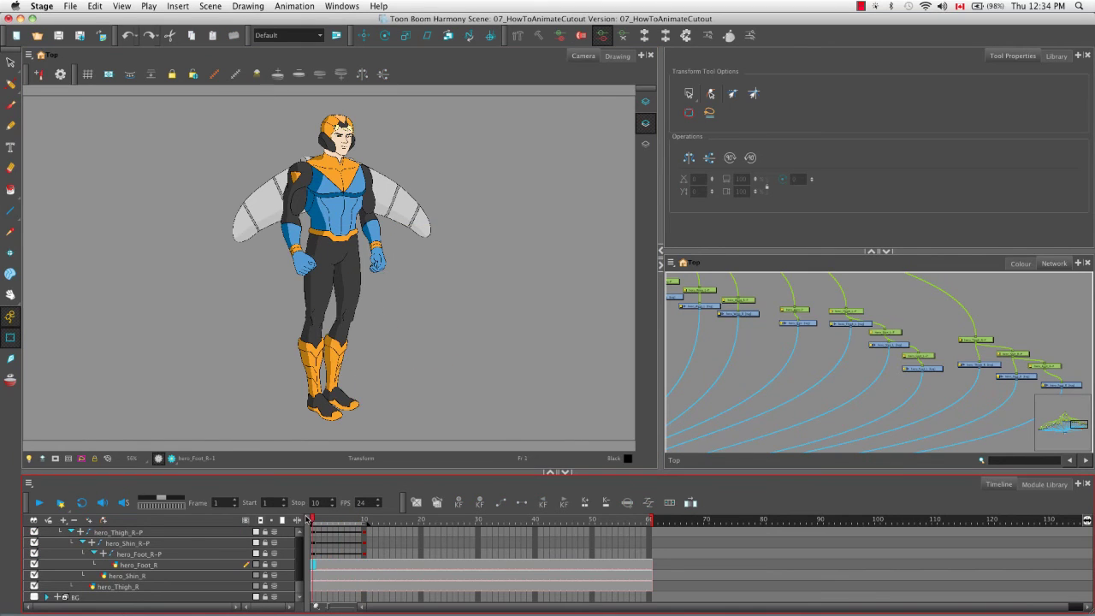
click(43, 502)
click(41, 505)
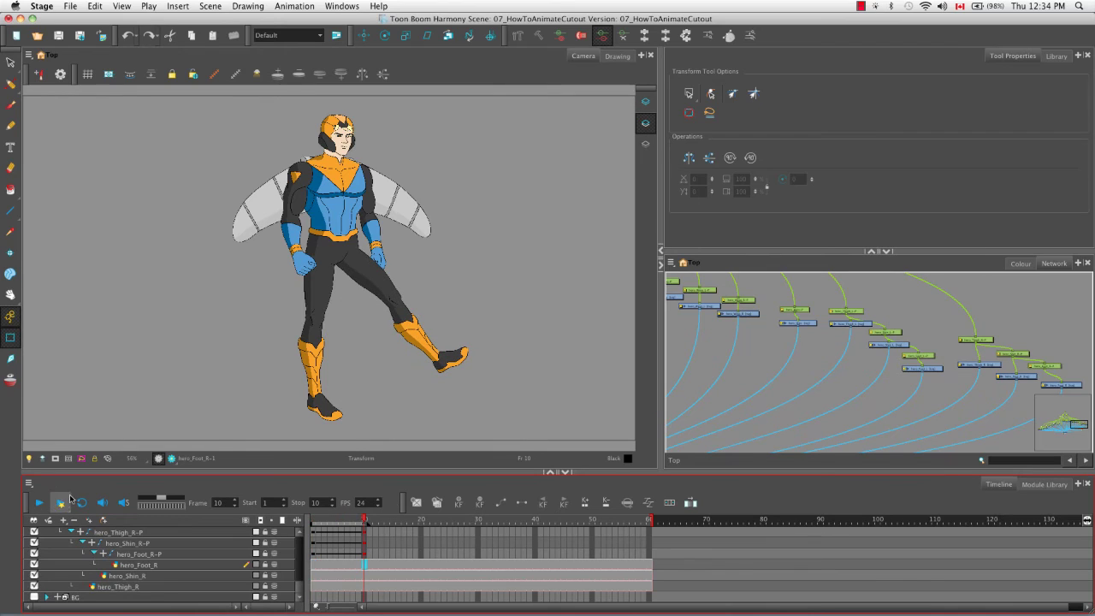
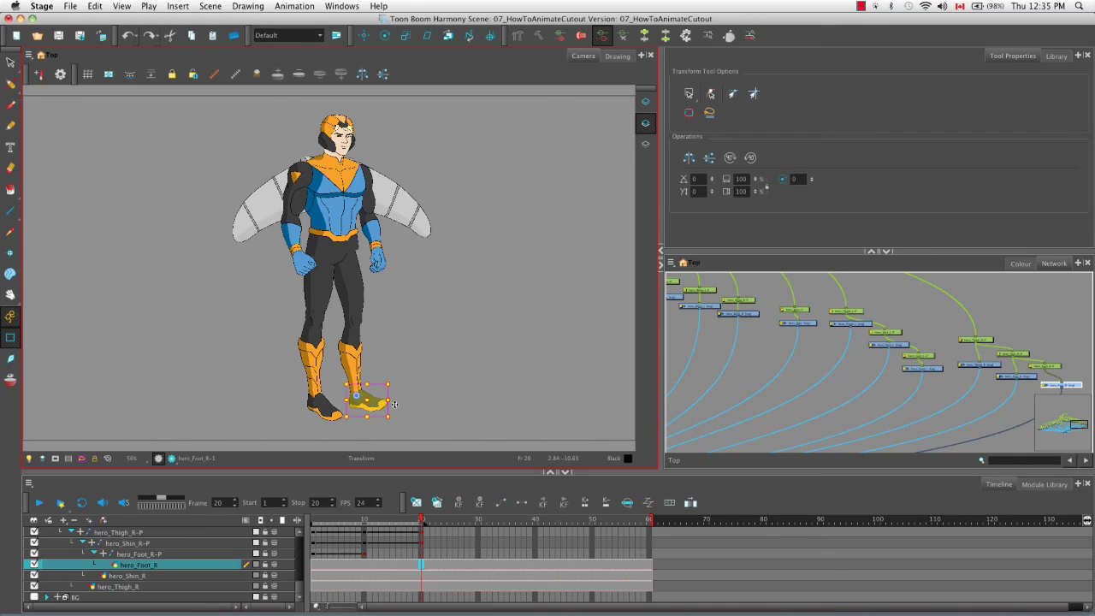
- Rotate the right foot slightly toe-down at frame 20 and deselect it
drag(395, 385, 394, 391)
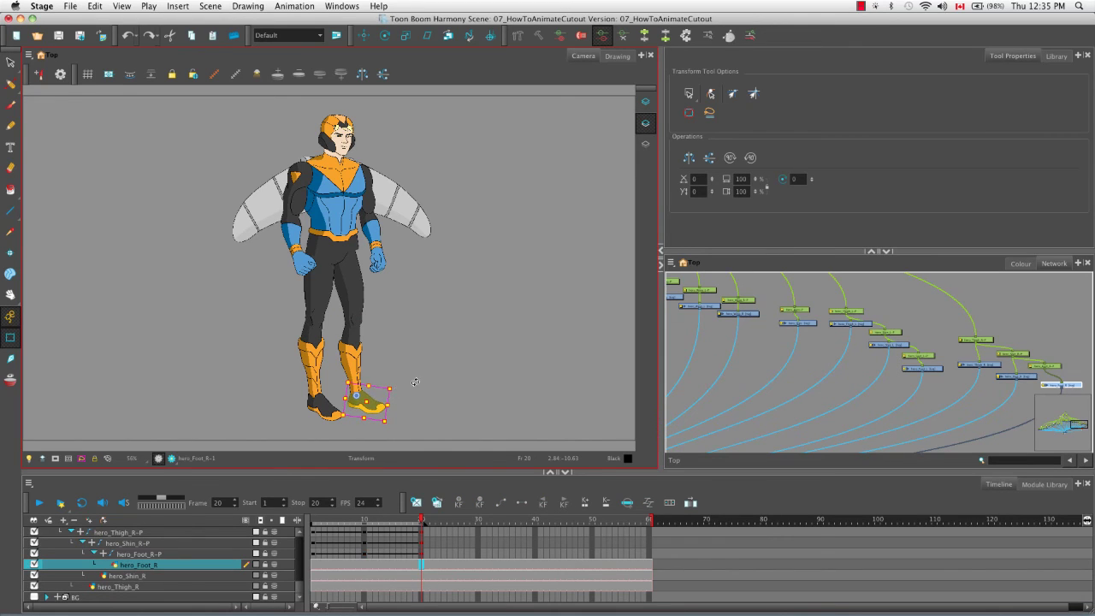
click(420, 384)
- Ease the three leg pegs out of frame 10 with a right time ratio of 73.6 and a right value ratio of 0
click(364, 532)
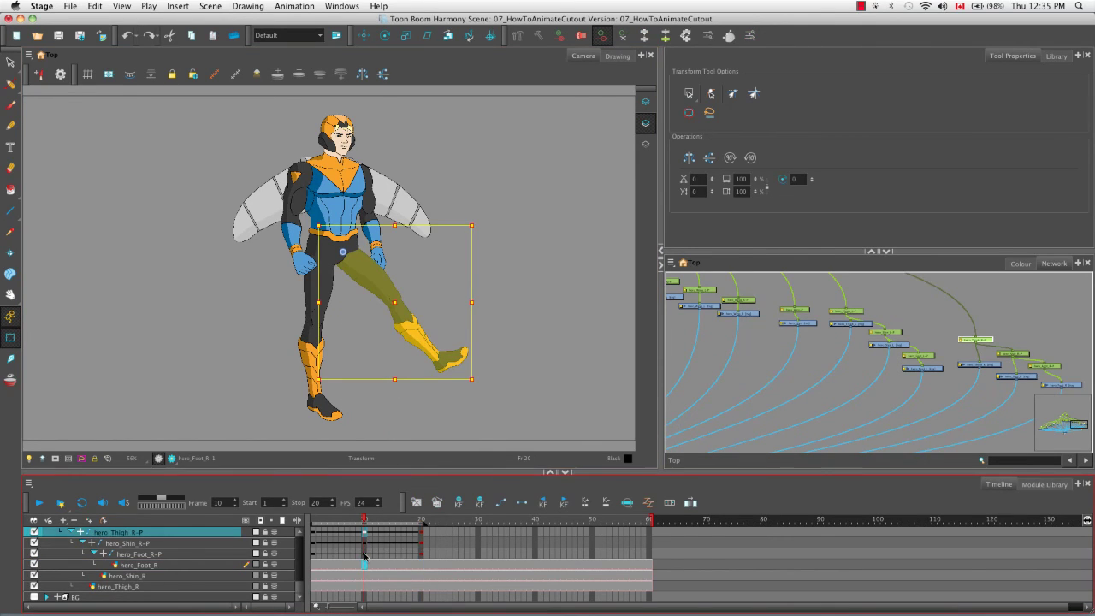
shift+click(365, 553)
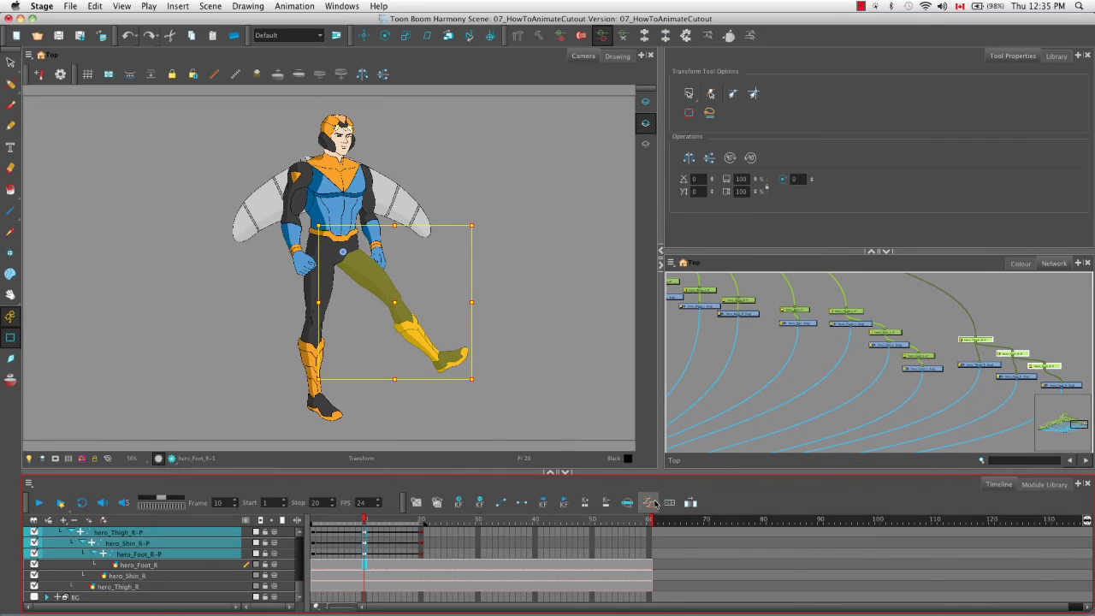
click(657, 504)
drag(502, 273, 547, 273)
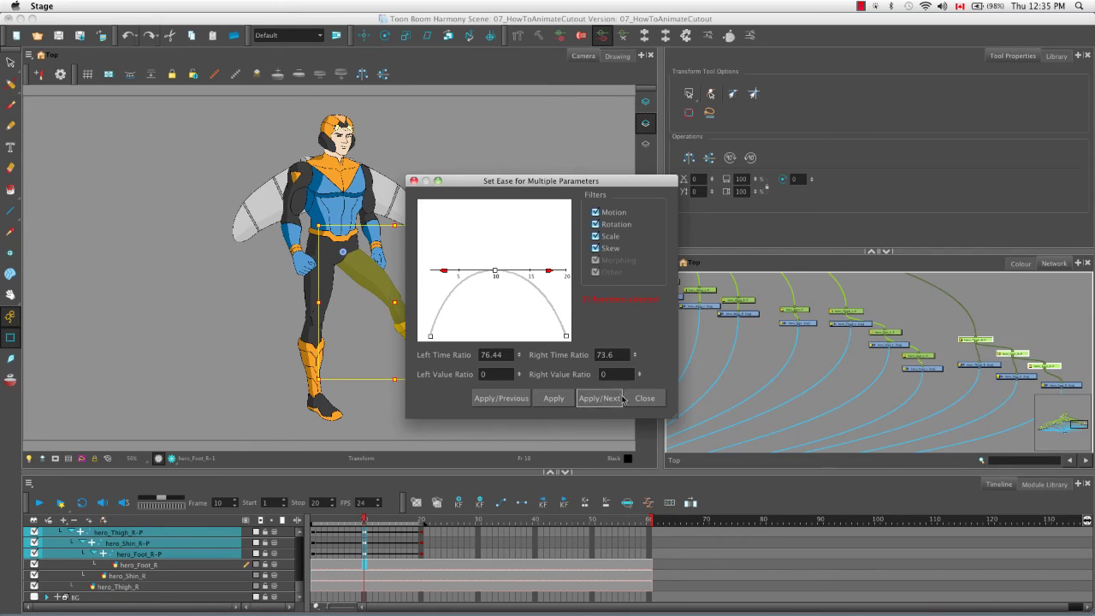
click(555, 398)
click(645, 398)
- Play back the whole kick from frame 1 to frame 20
click(313, 520)
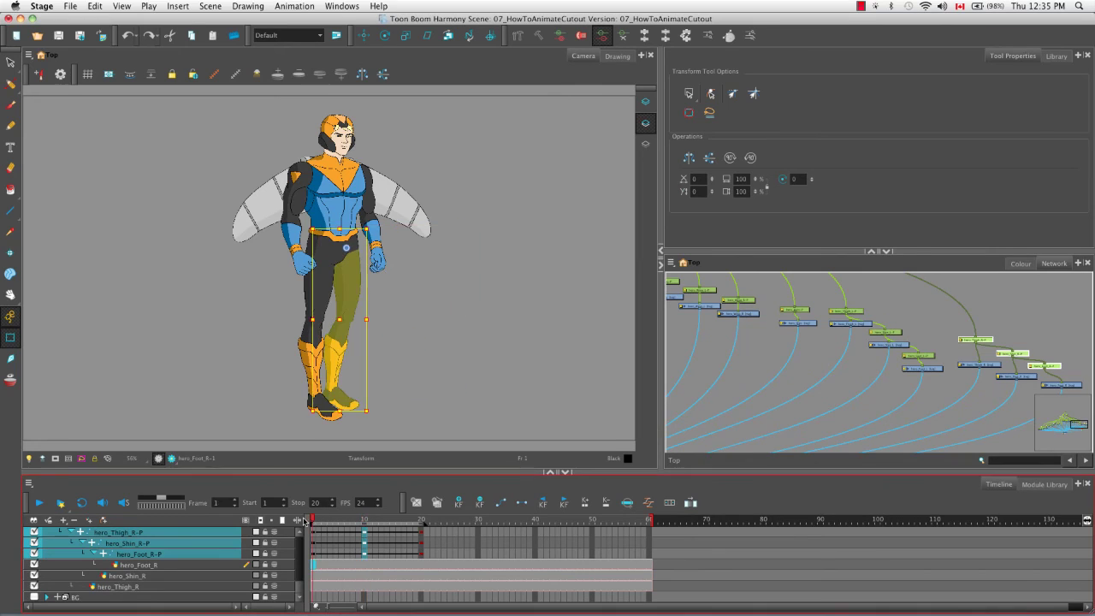
click(38, 503)
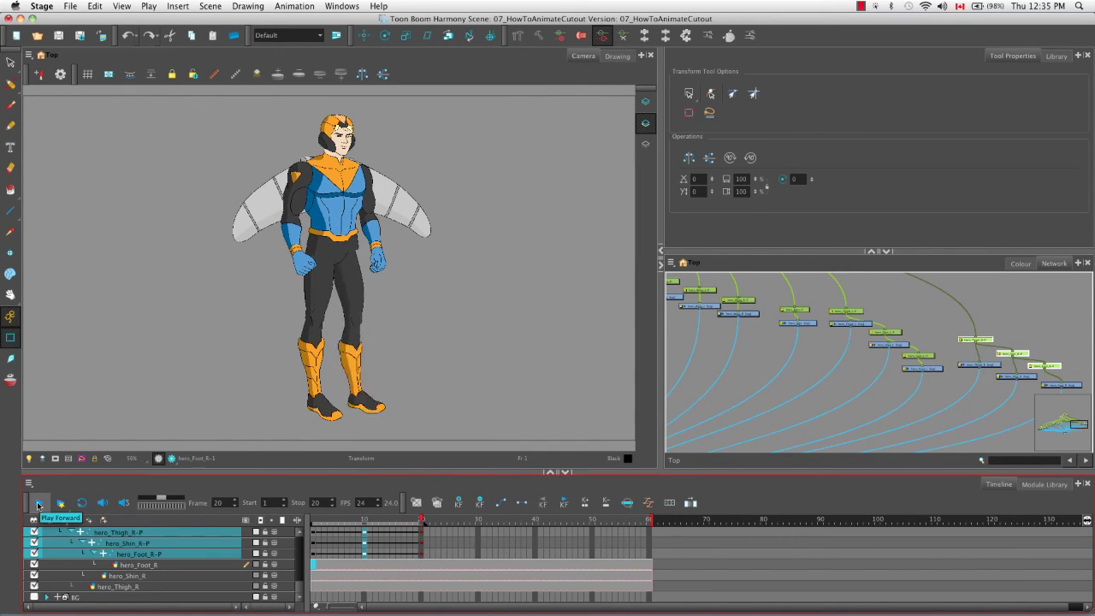
click(38, 505)
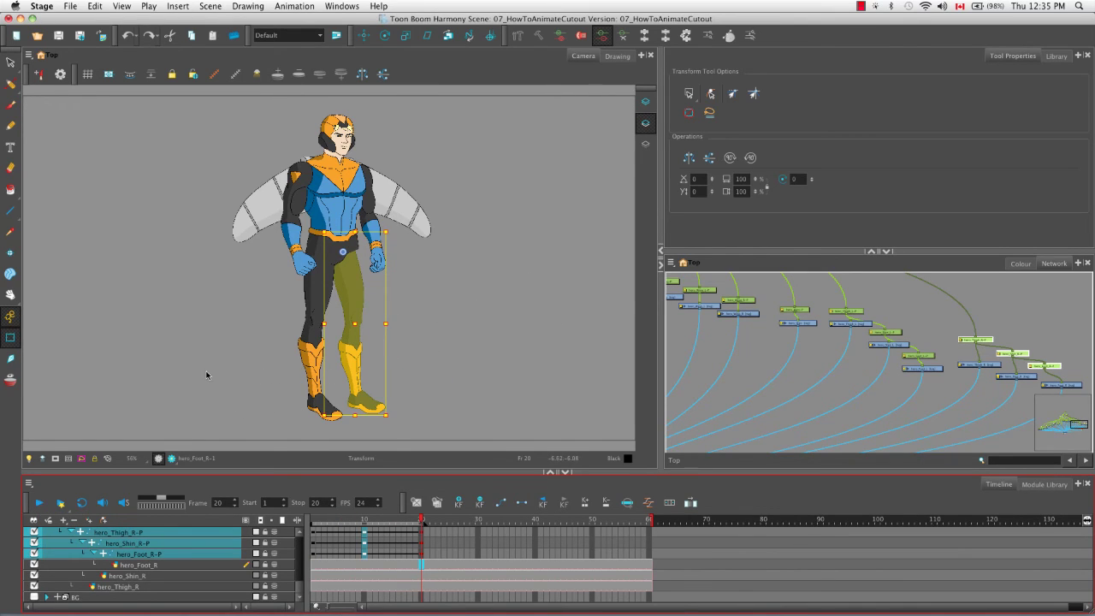
- Make the leg snap through frame 10 with left ease ratios of time 0, value 79.13 and right ratios of time 3.2, value 79.13
click(366, 527)
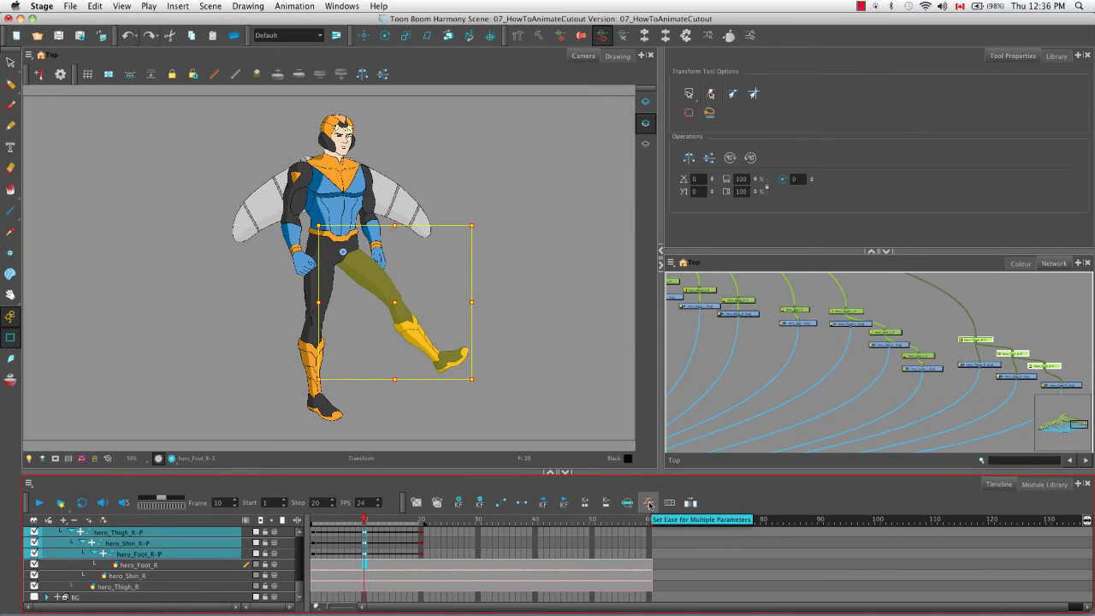
click(648, 504)
drag(450, 274, 492, 323)
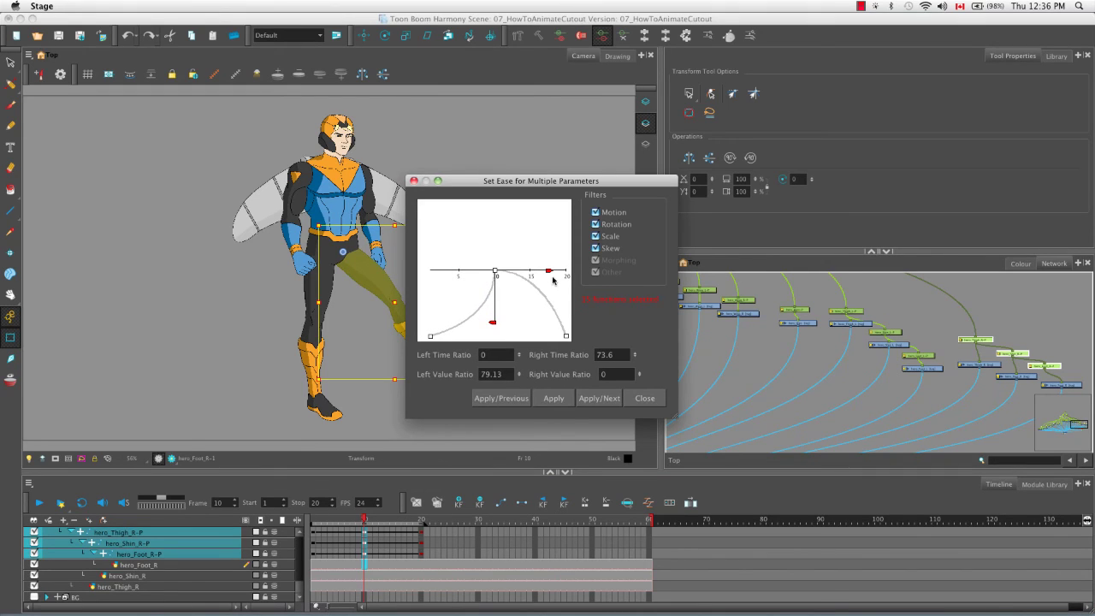
drag(550, 270, 496, 322)
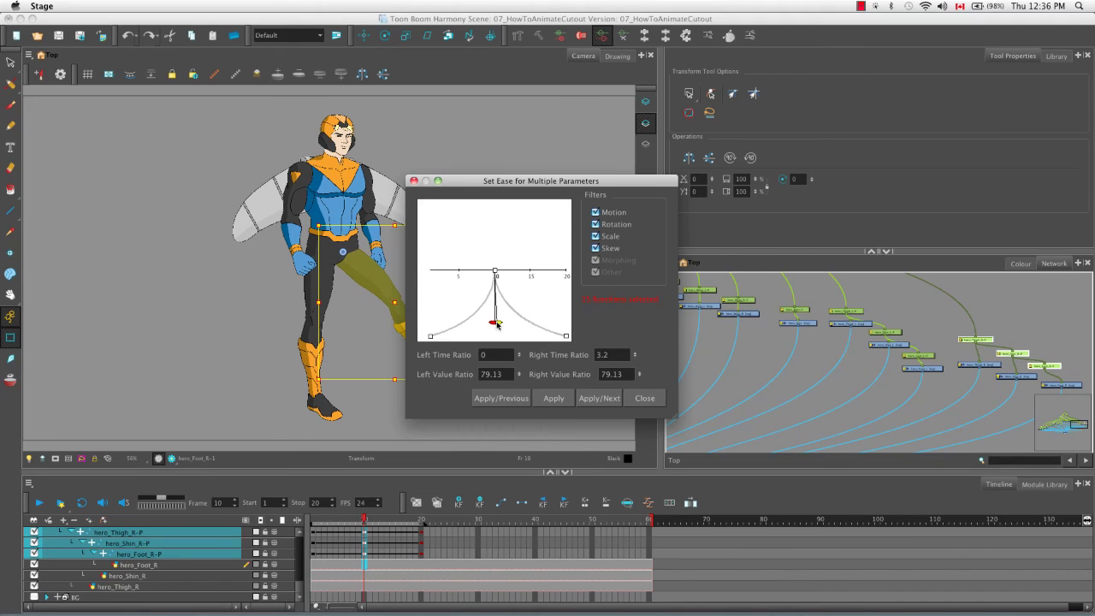
click(554, 400)
click(645, 398)
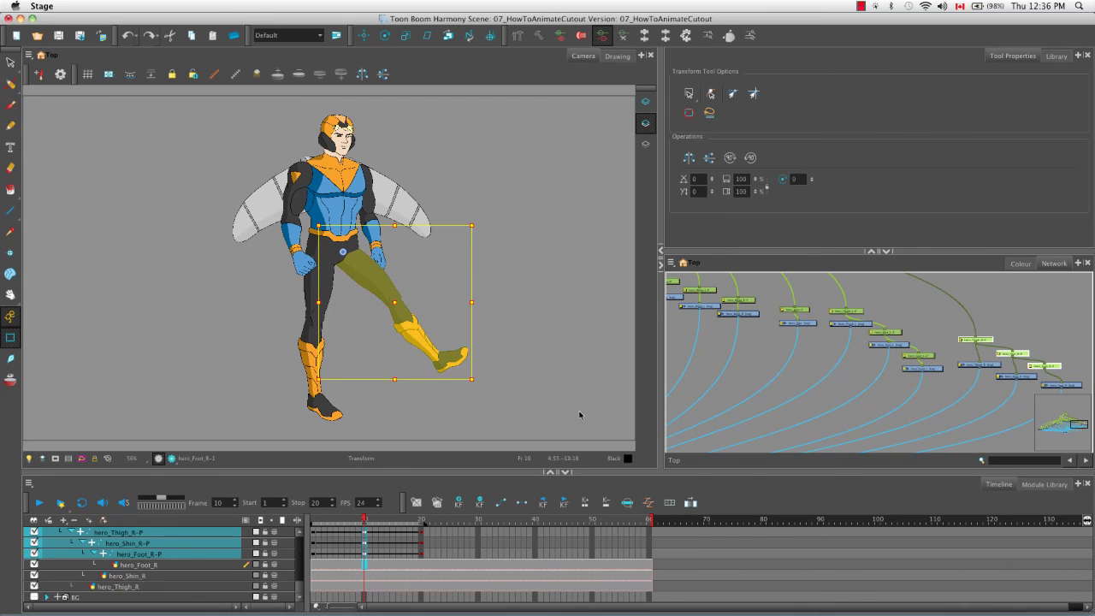
click(470, 410)
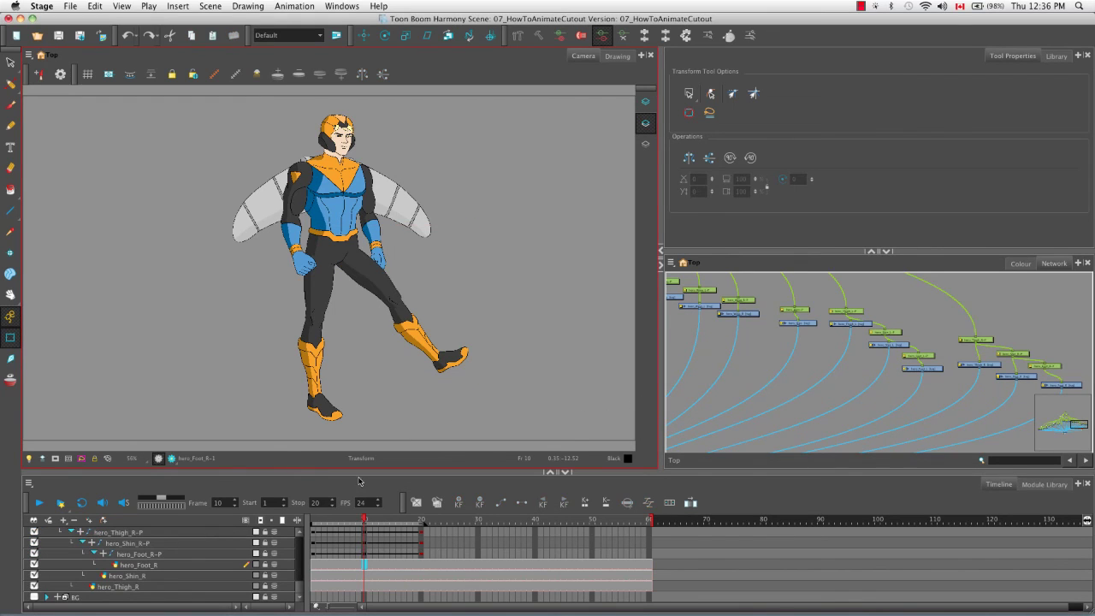
- Play back the snappier kick from frame 1 and undo the last ease change
click(302, 521)
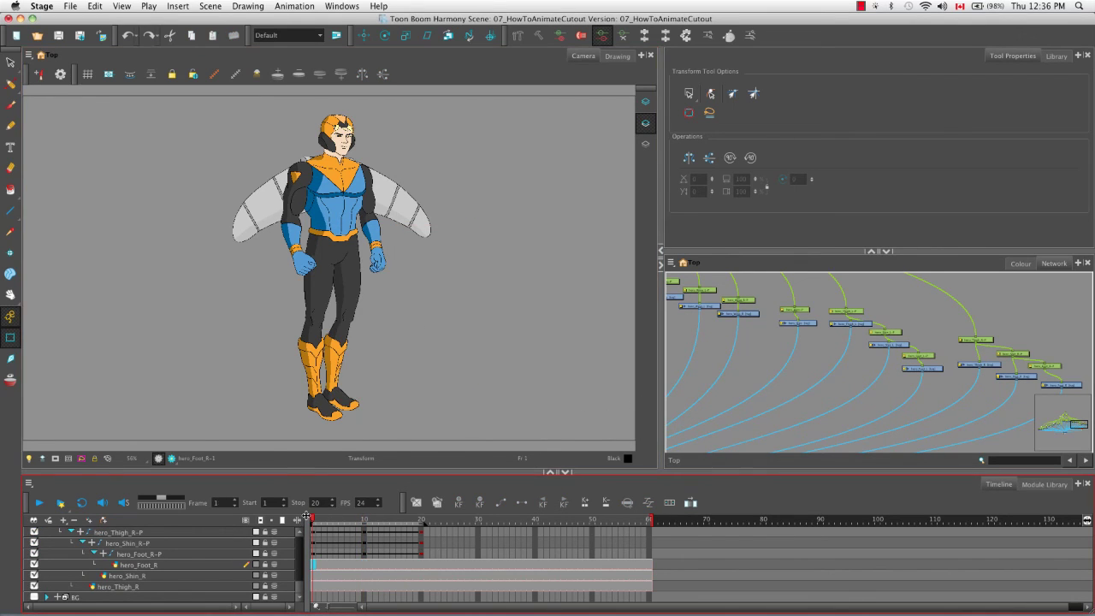
click(40, 503)
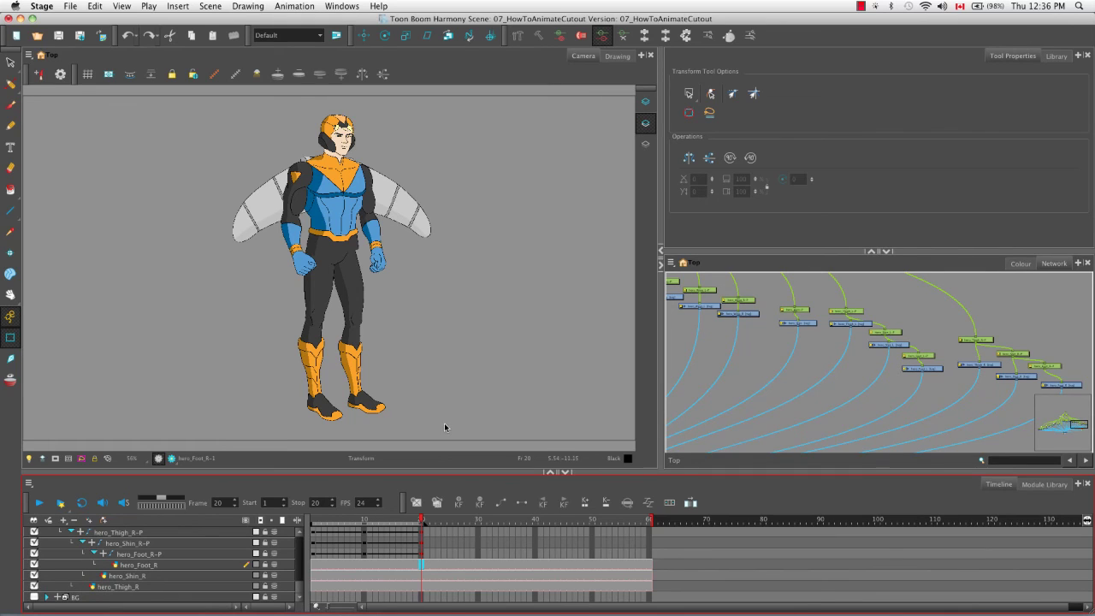
key(super+z)
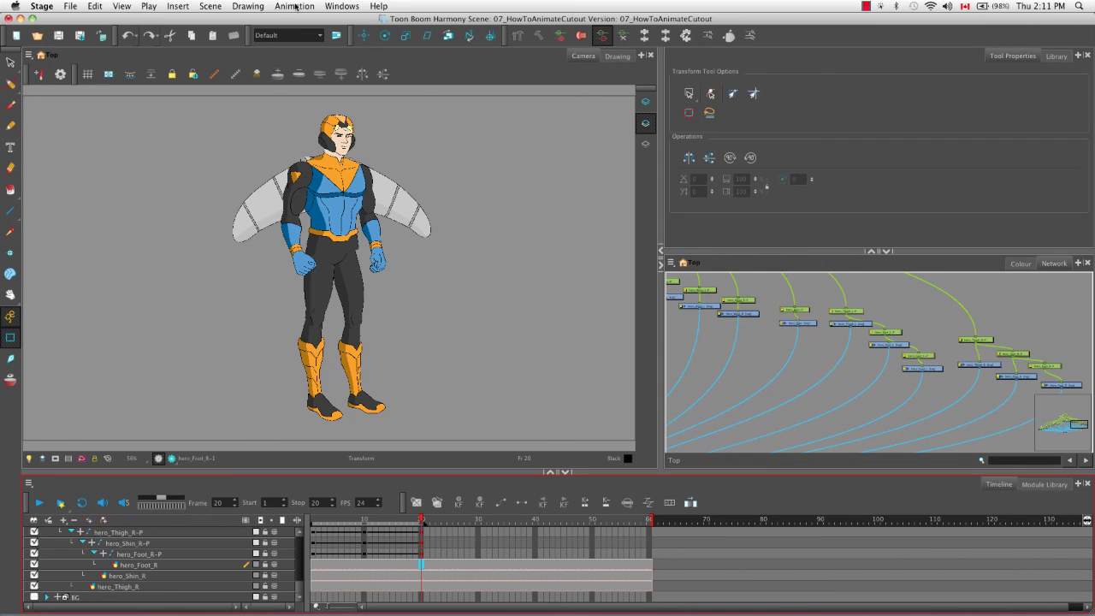
- Enable Stop-Motion Keyframe, rotate the right leg up from its thigh peg at frame 25, and scrub the timeline to check the new pose
click(295, 7)
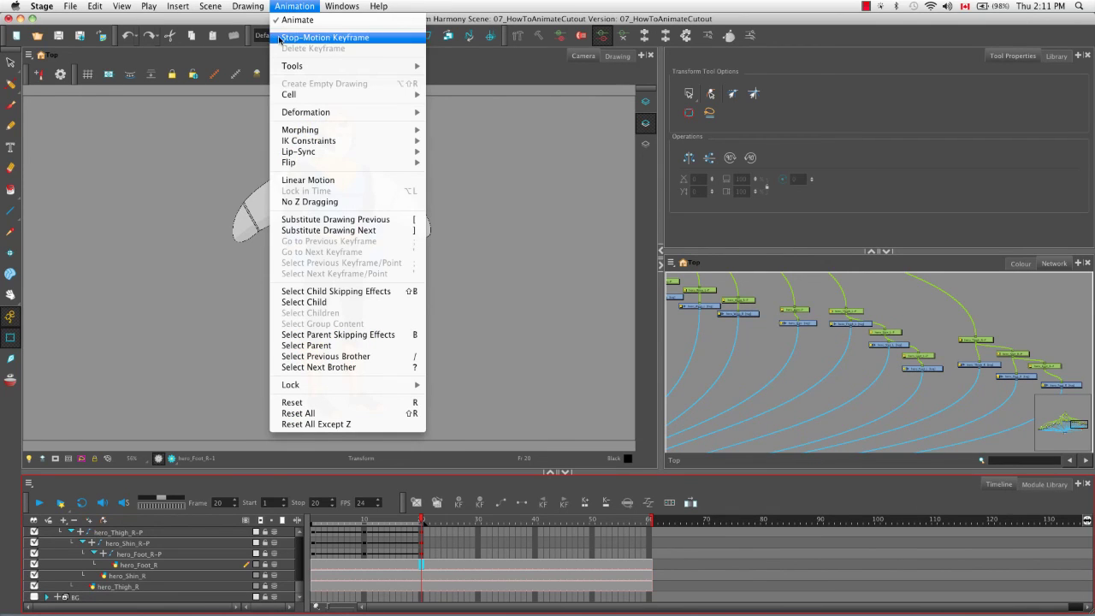
click(279, 38)
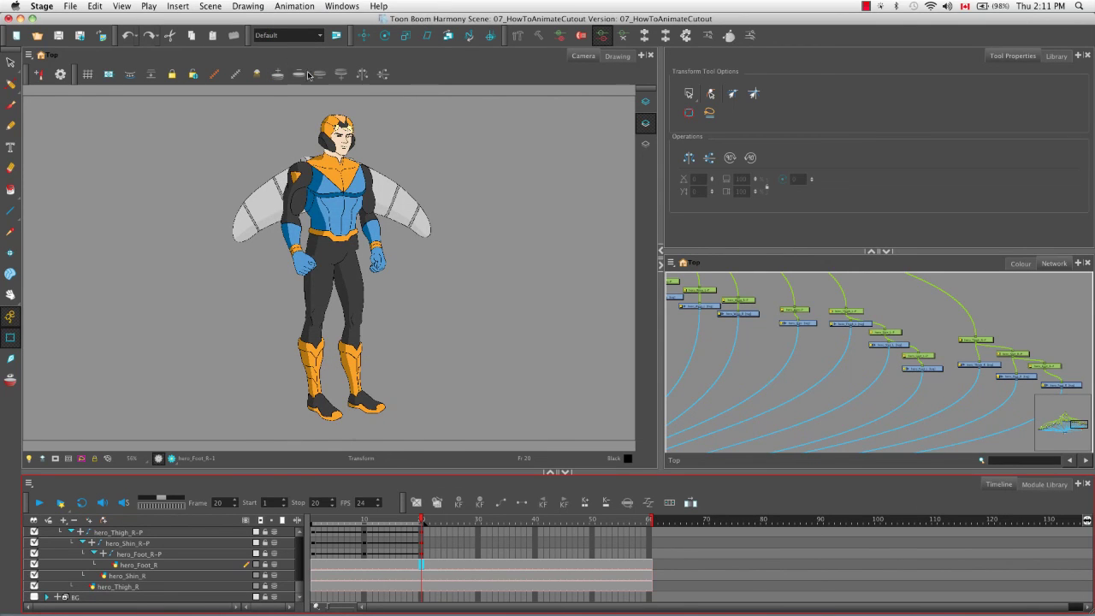
drag(423, 520, 448, 522)
click(451, 532)
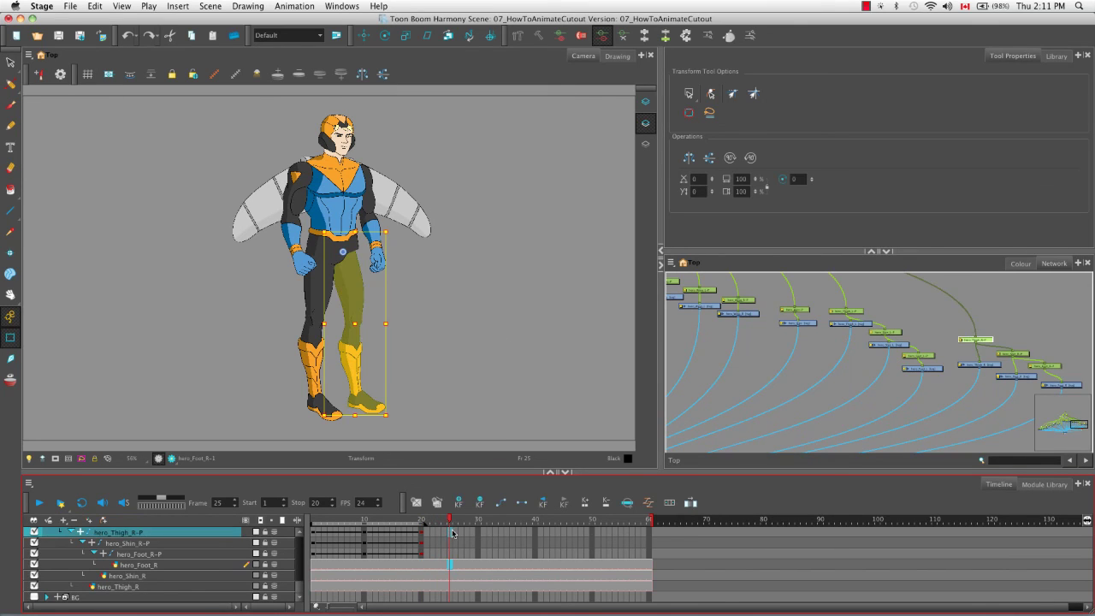
drag(396, 226, 387, 214)
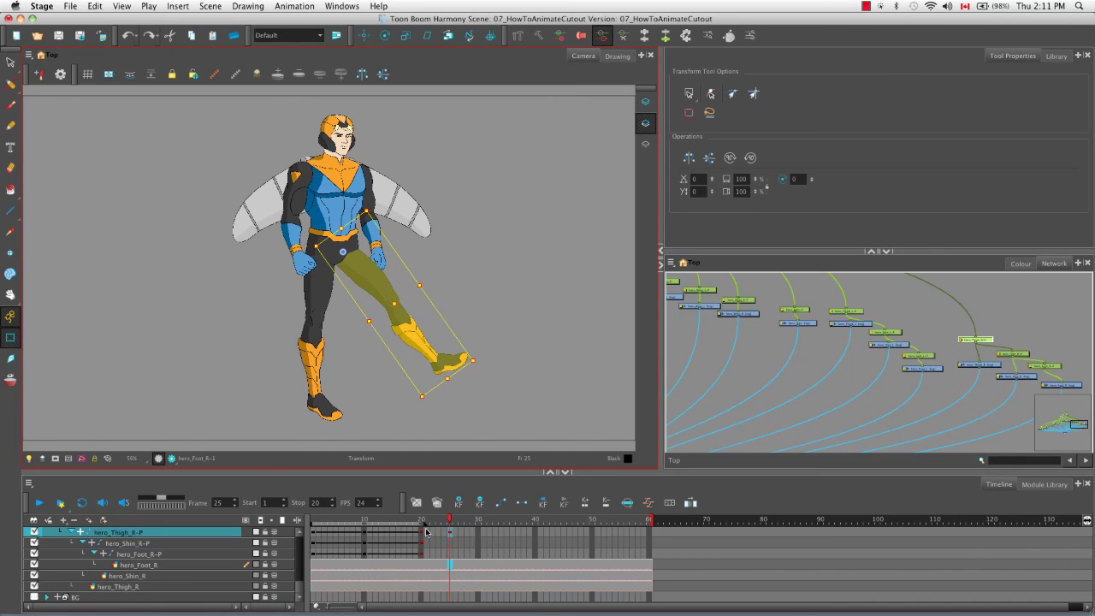
click(506, 402)
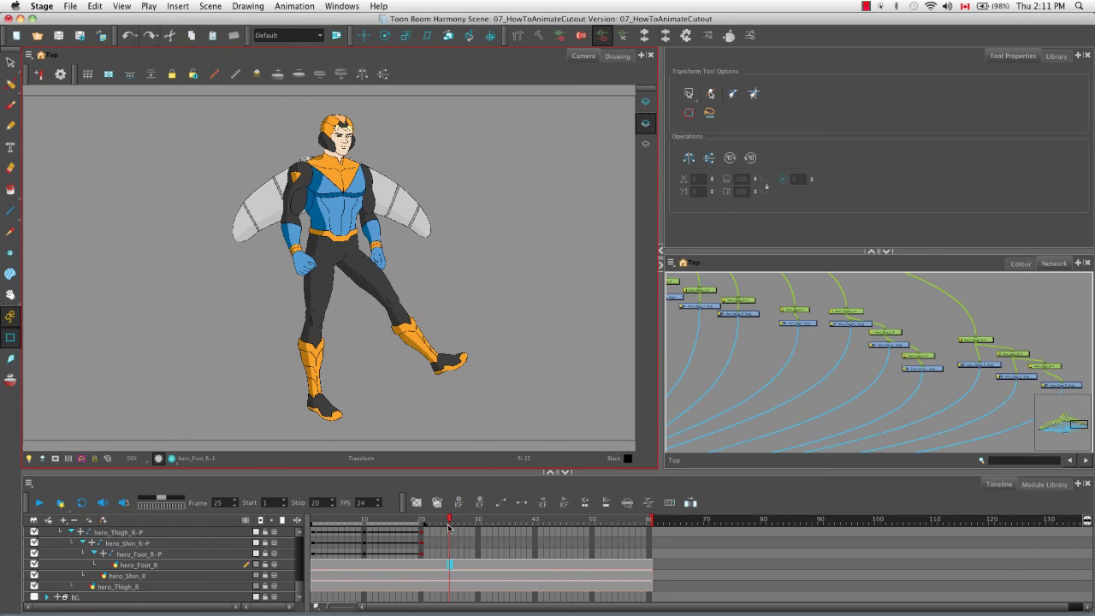
mouse_move(448, 523)
mouse_down()
mouse_move(422, 522)
mouse_move(449, 522)
mouse_up()
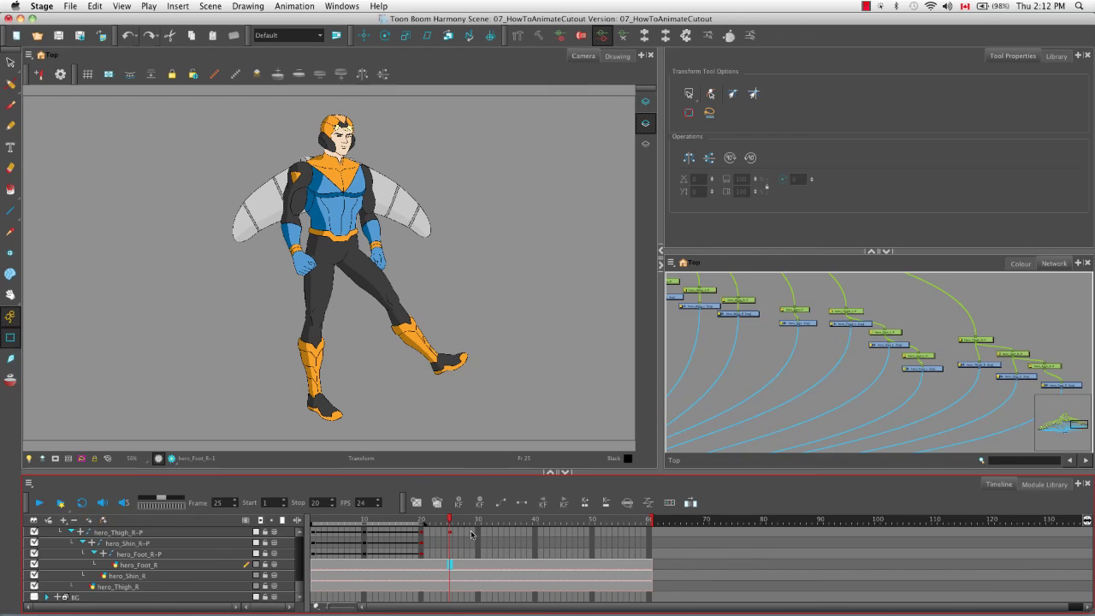
- Scrub the timeline between frames 18 and 26 to compare the leg's motion up to frame 20 with the stop-motion span after it
mouse_move(451, 522)
mouse_down()
mouse_move(421, 522)
mouse_move(451, 522)
mouse_up()
drag(451, 522, 412, 521)
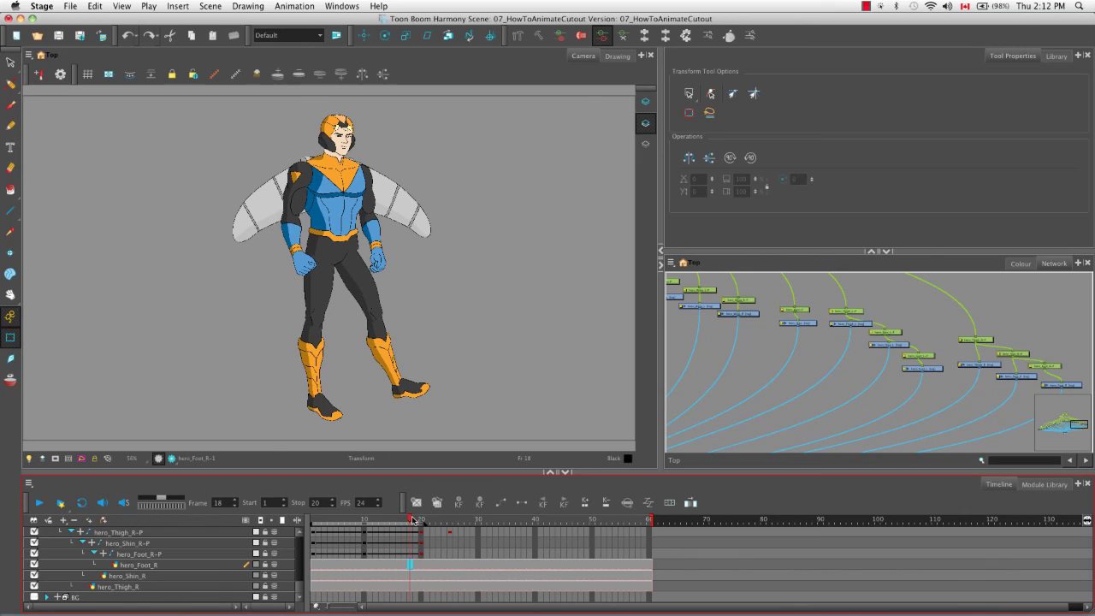
drag(412, 521, 453, 516)
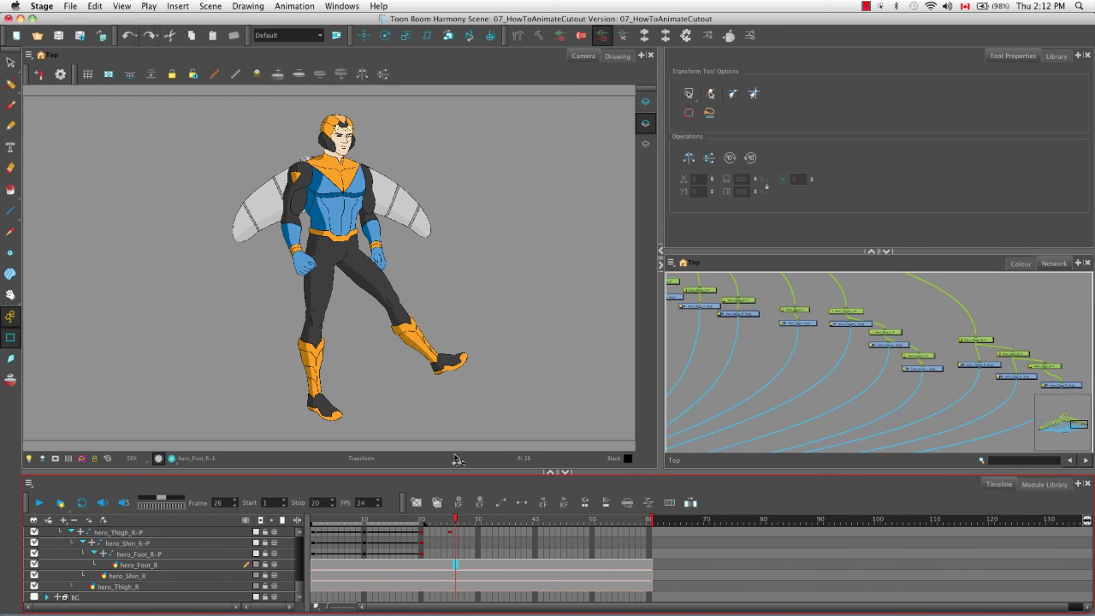
click(455, 521)
click(450, 536)
click(432, 521)
drag(432, 521, 421, 521)
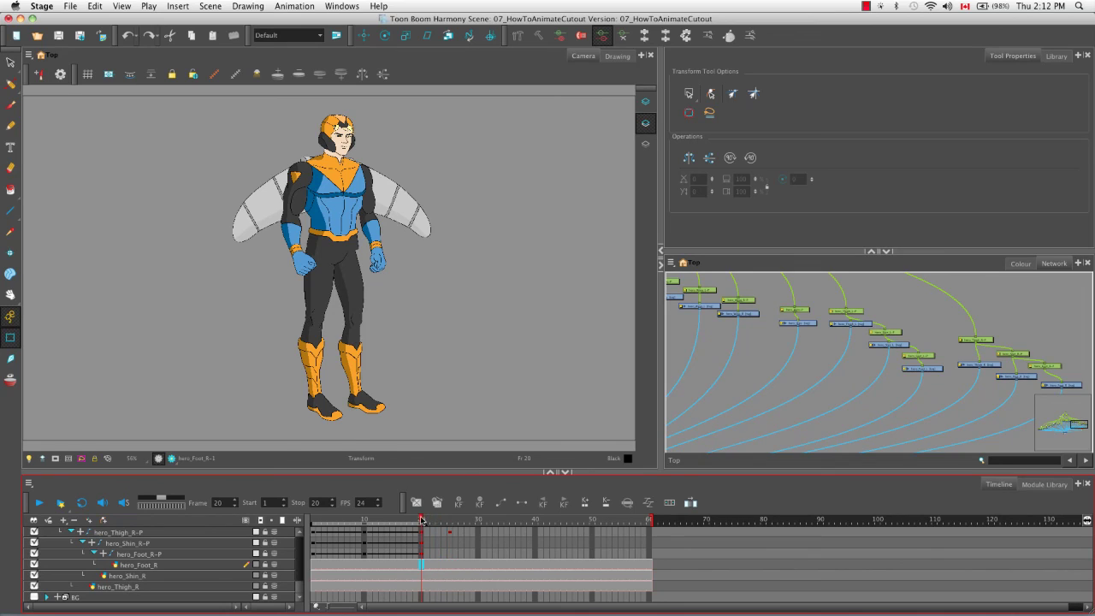
- Select the right thigh peg's keyframe at frame 20 and examine the commands for setting it as a motion or stop-motion keyframe
click(425, 534)
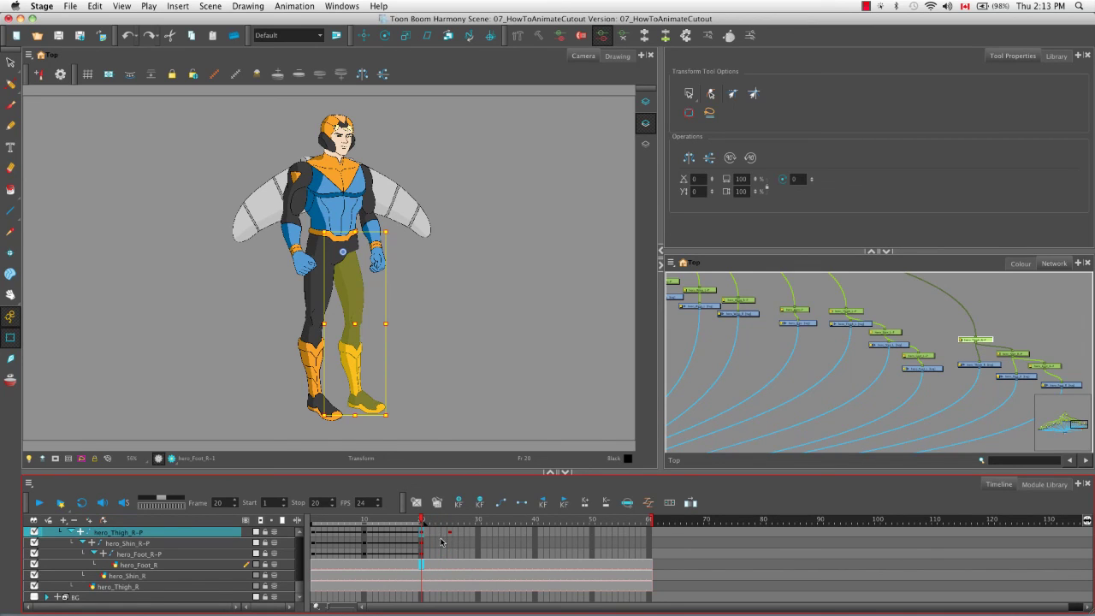
click(497, 510)
click(522, 505)
right_click(421, 537)
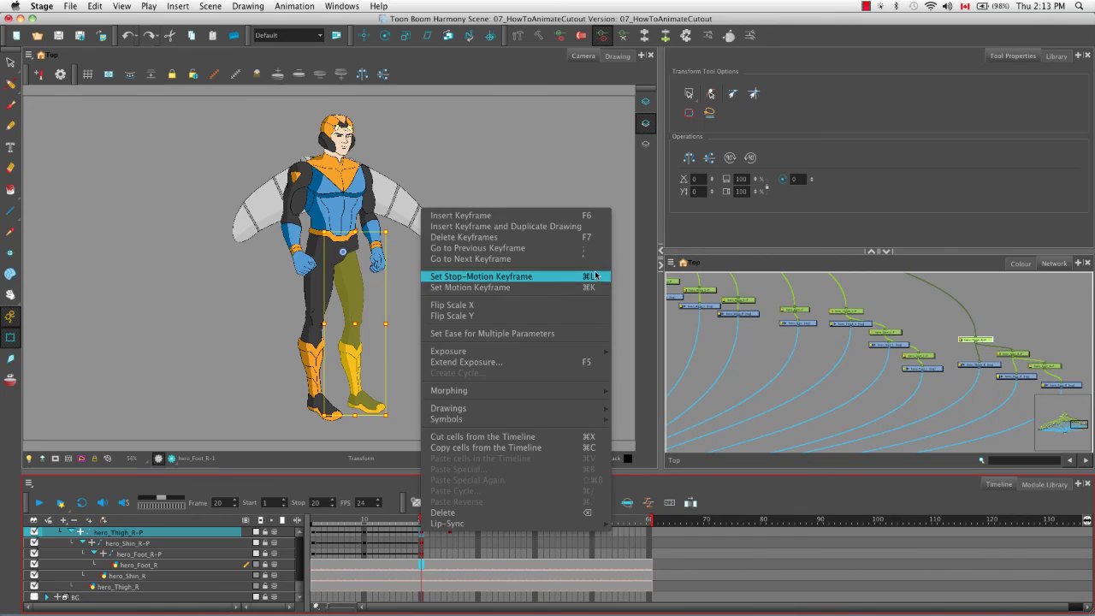
click(625, 309)
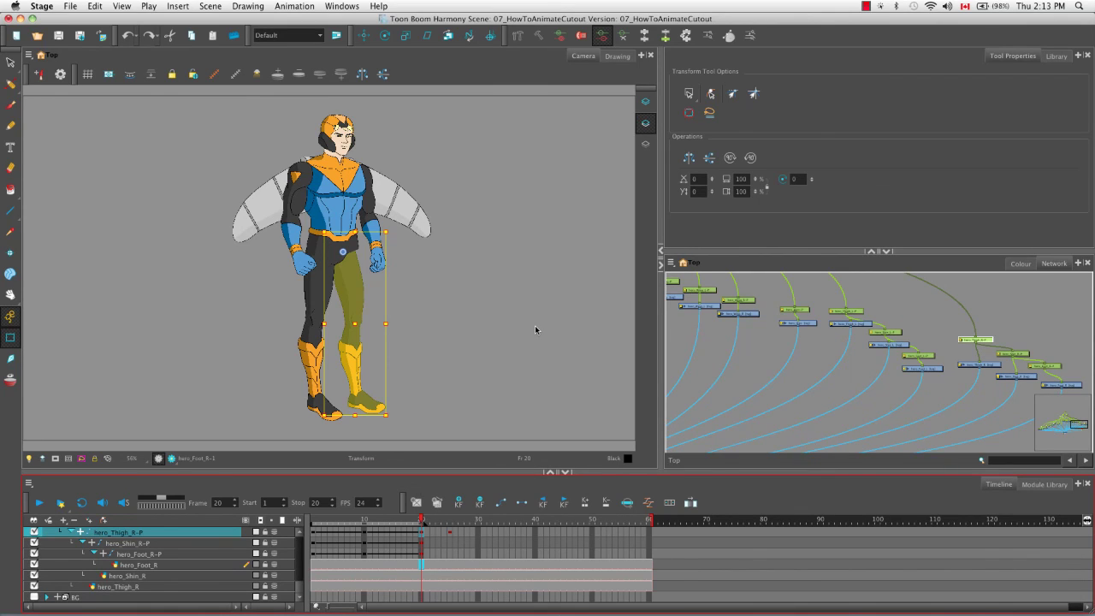